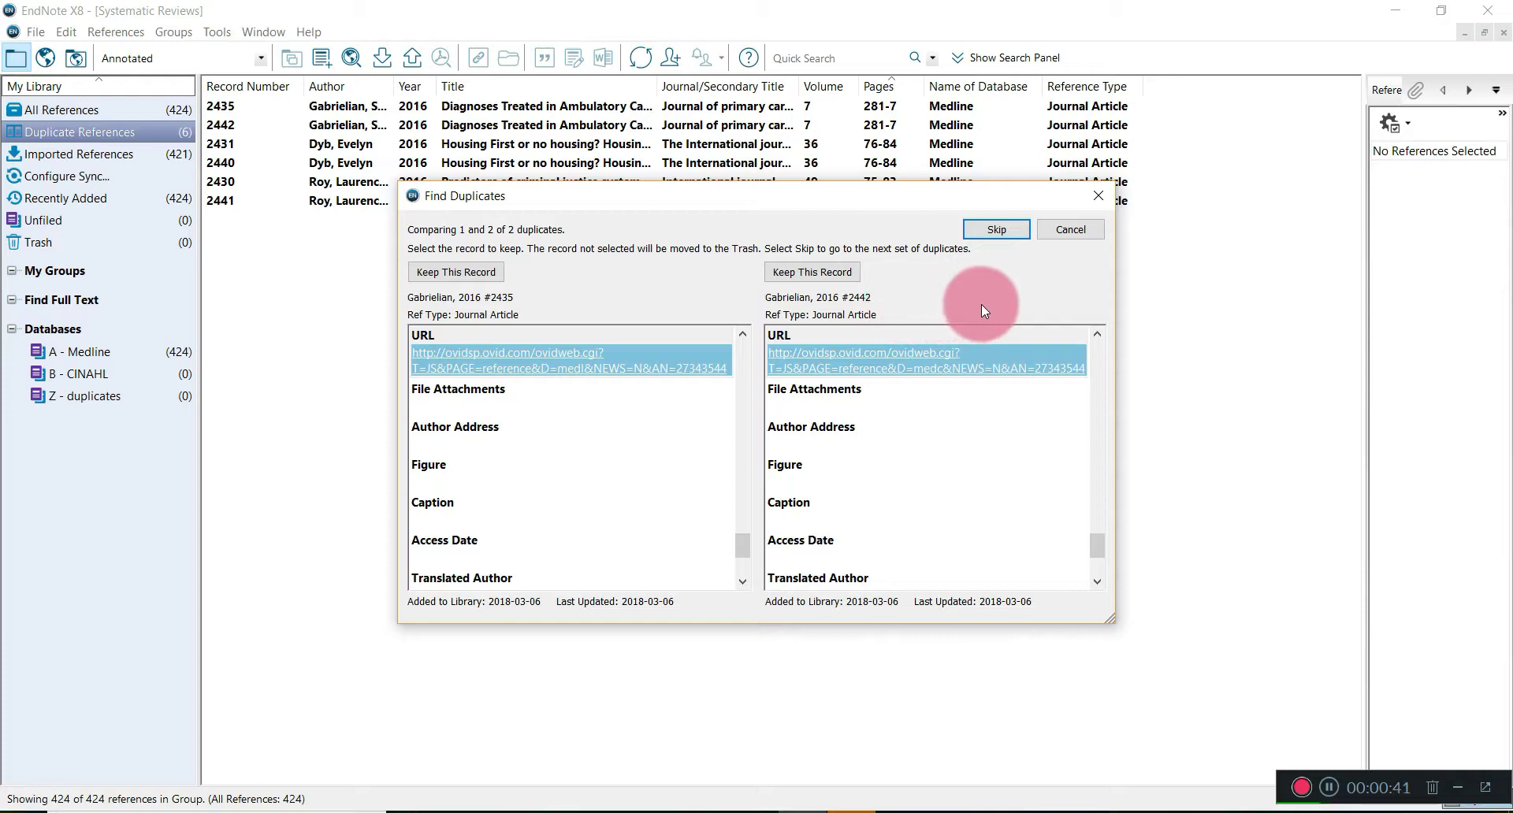
# Cancel the duplicate comparison and add the second record of each duplicate pair (2442, 2440 and 2441) to the Z - duplicates group
pyautogui.click(1077, 230)
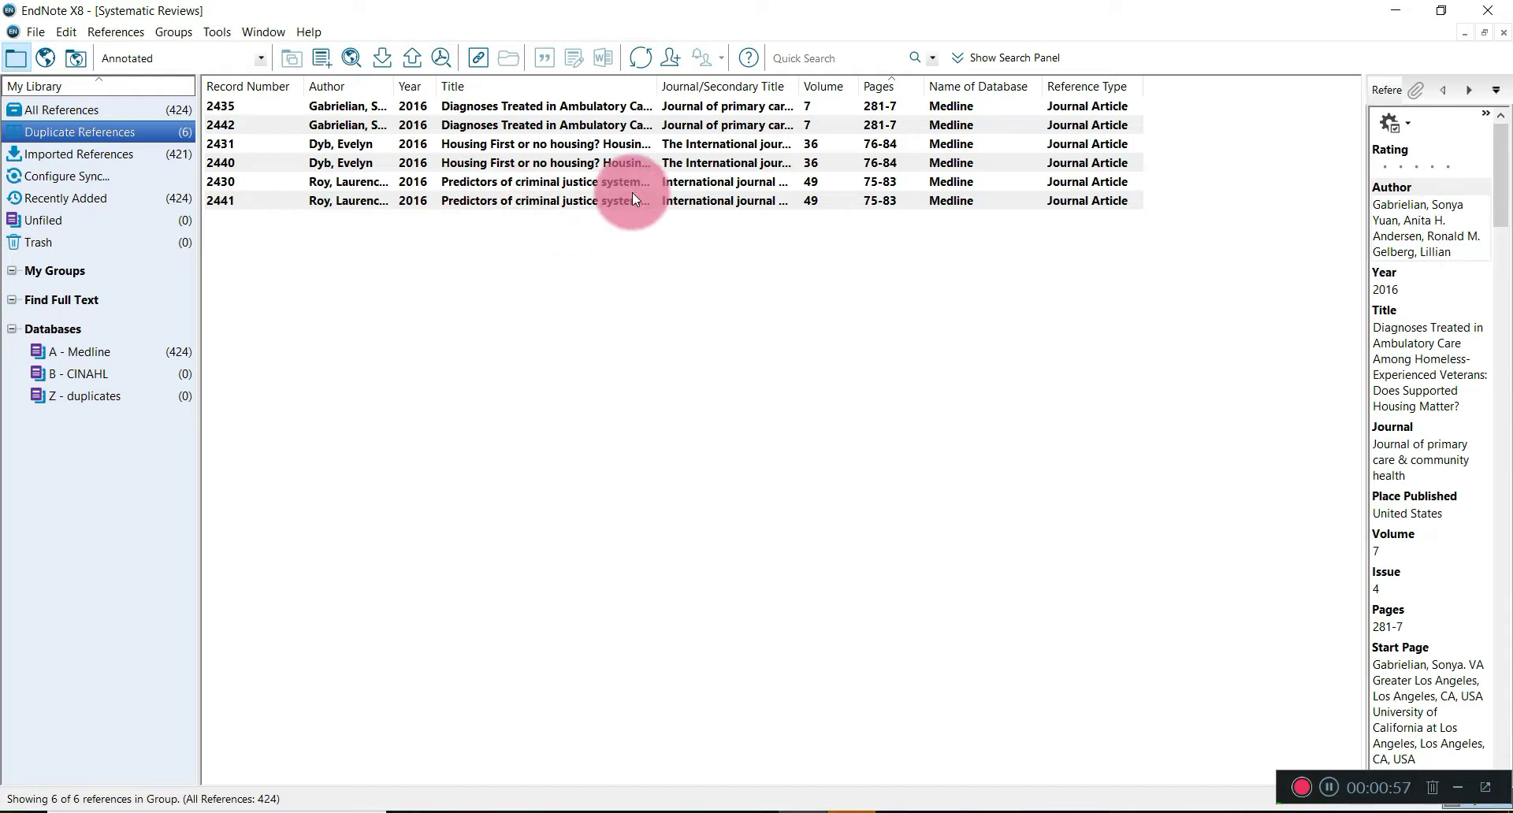
pyautogui.keyDown('ctrl'); pyautogui.click(639, 124); pyautogui.keyUp('ctrl')
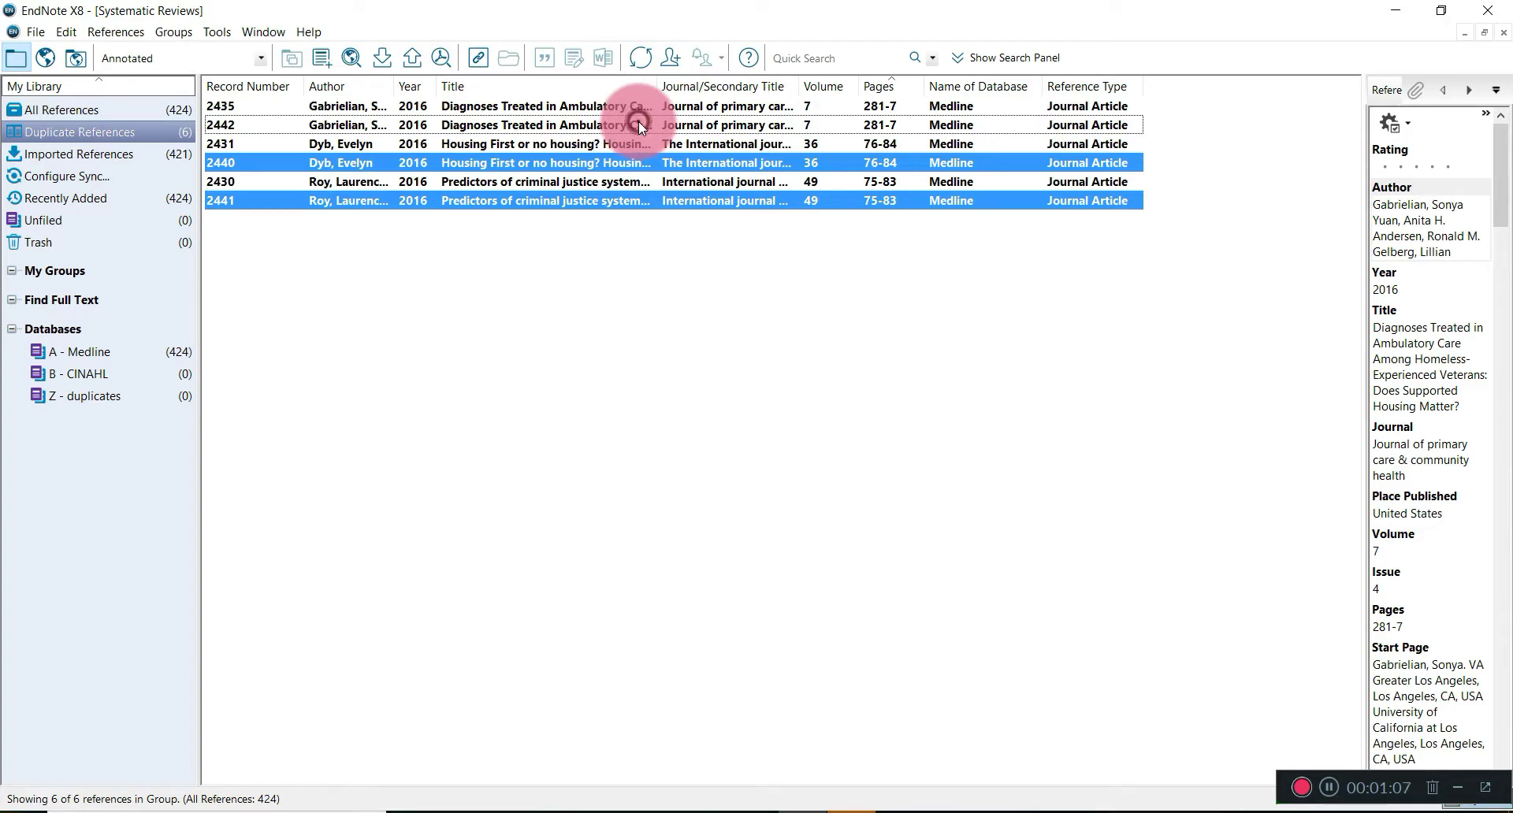
pyautogui.keyDown('ctrl'); pyautogui.click(638, 125); pyautogui.keyUp('ctrl')
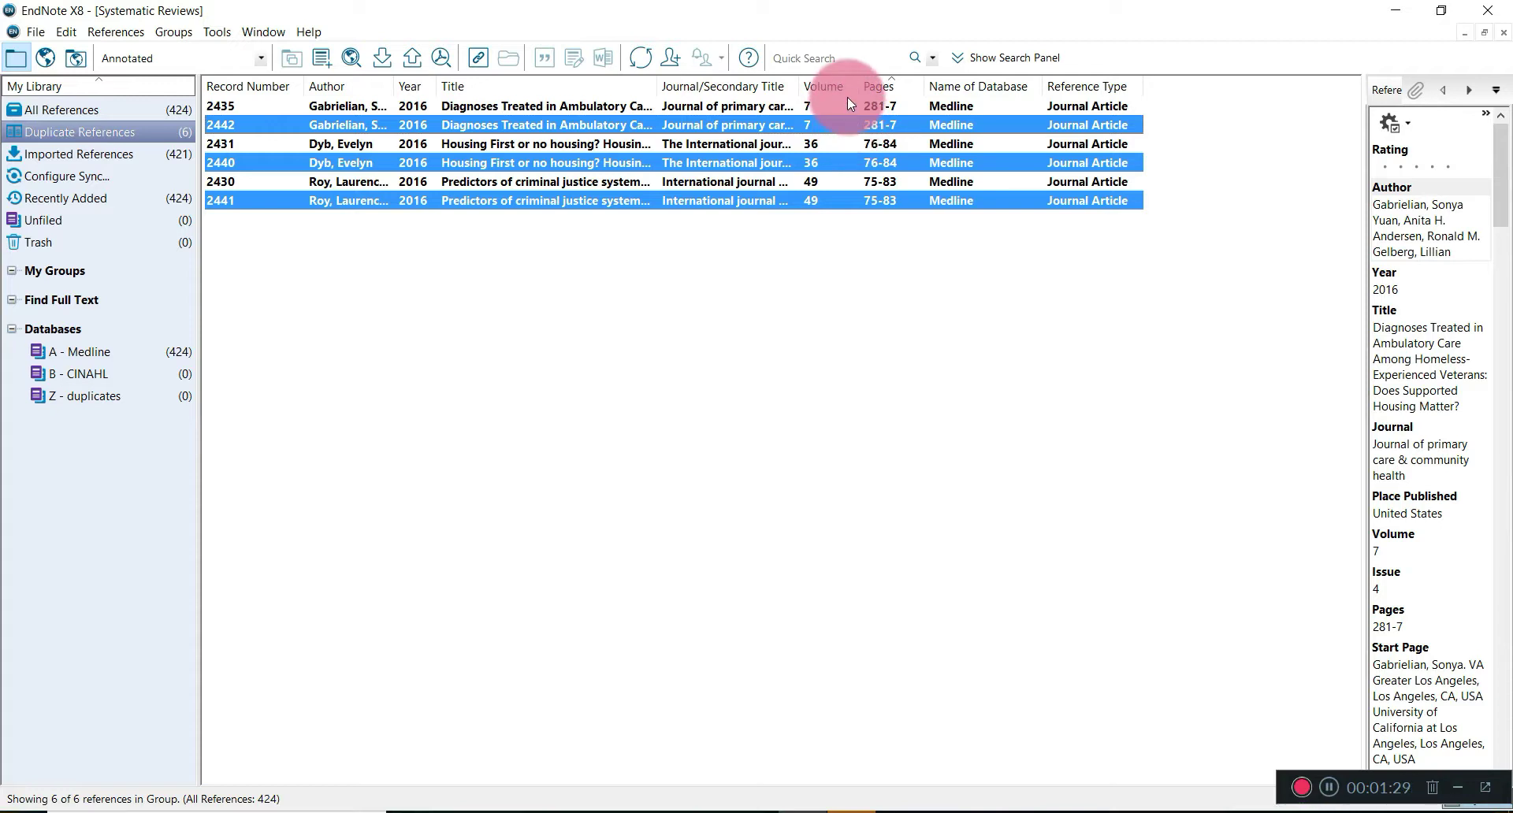
pyautogui.keyDown('ctrl'); pyautogui.click(852, 195); pyautogui.keyUp('ctrl')
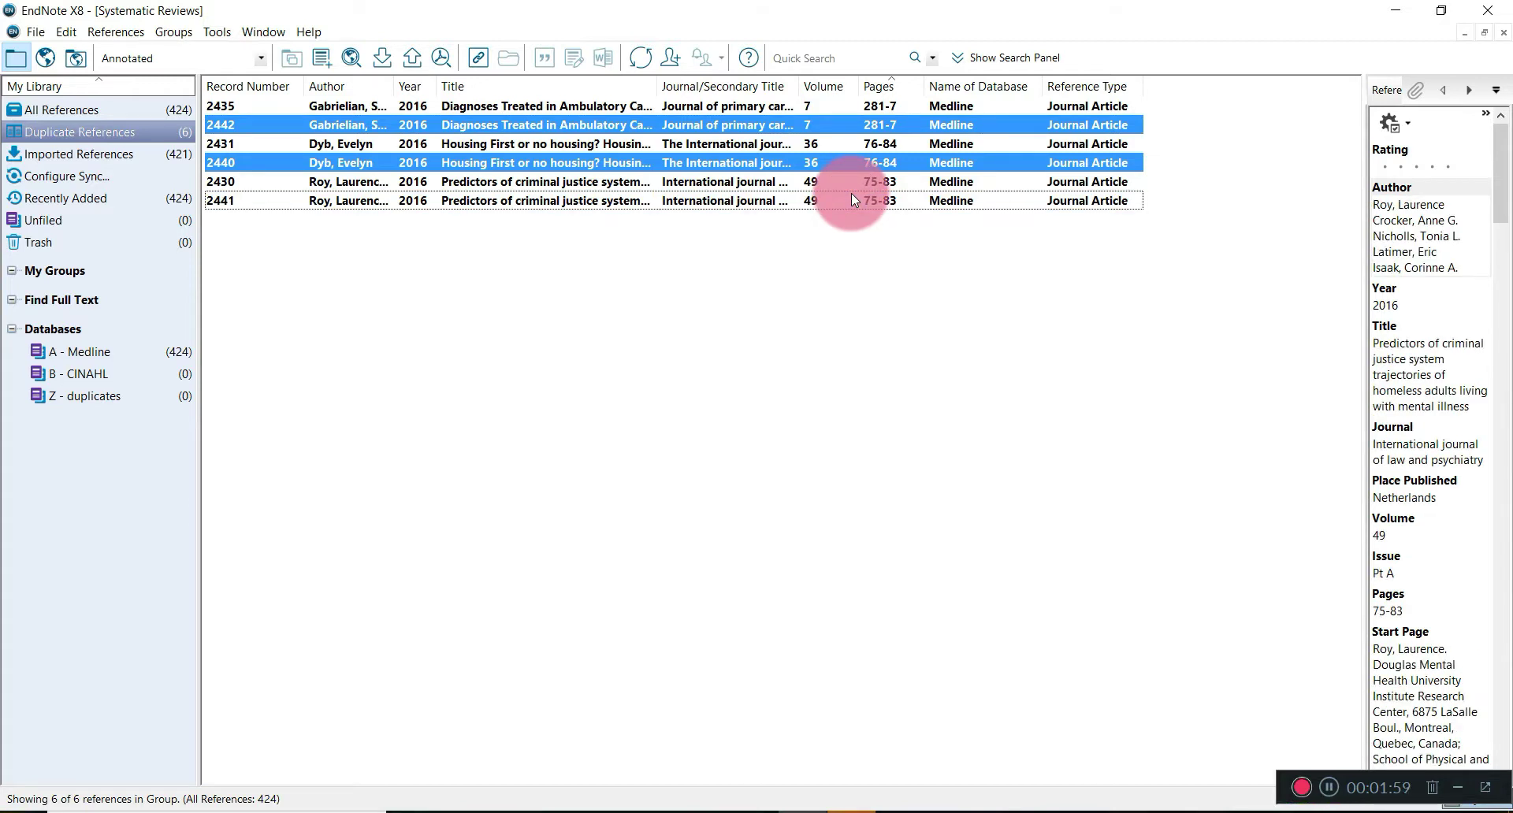
pyautogui.keyDown('ctrl'); pyautogui.click(851, 196); pyautogui.keyUp('ctrl')
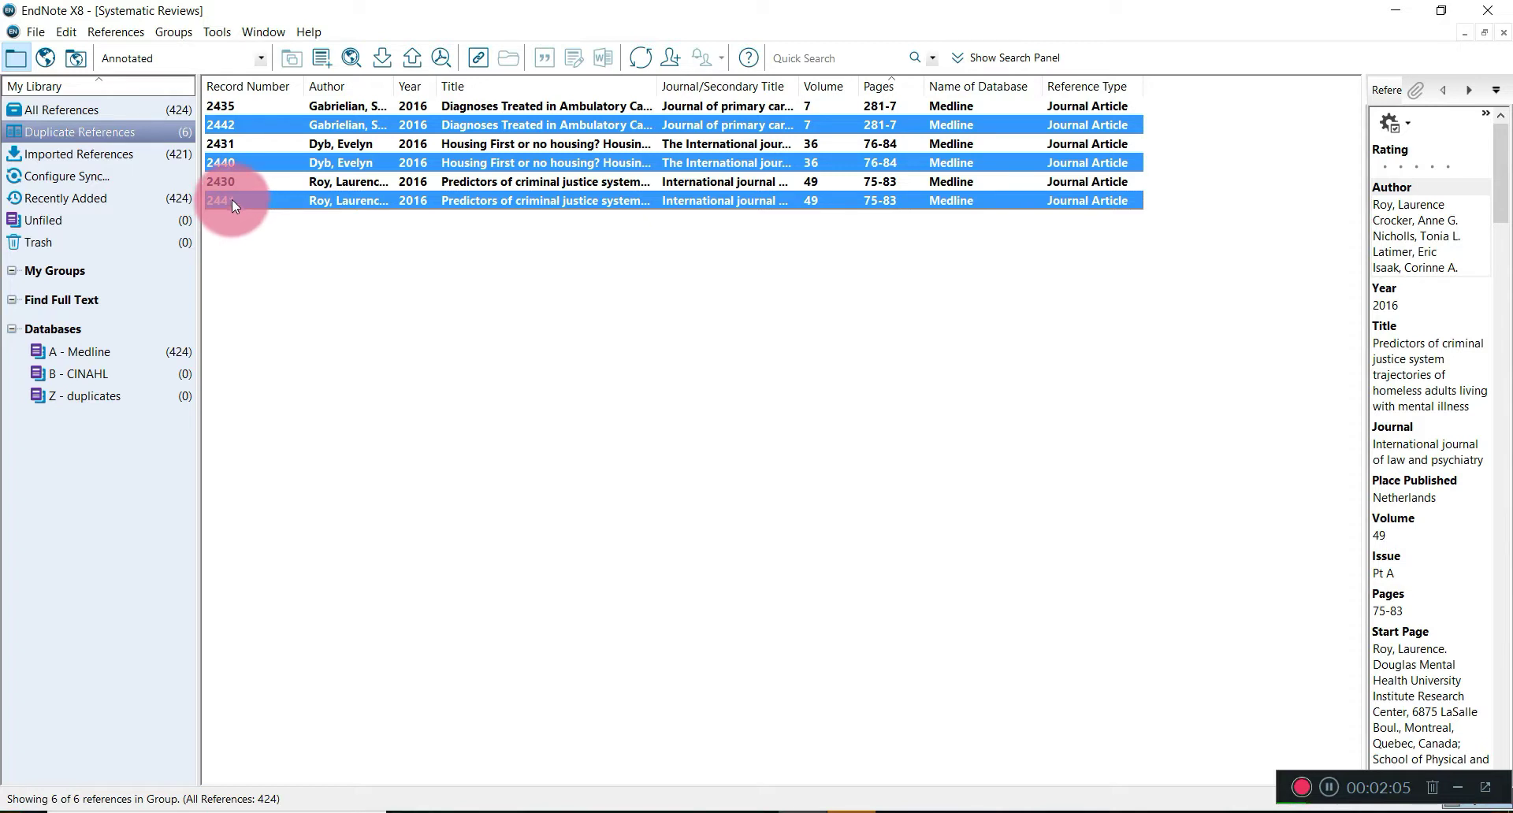
pyautogui.moveTo(232, 197); pyautogui.dragTo(146, 401)
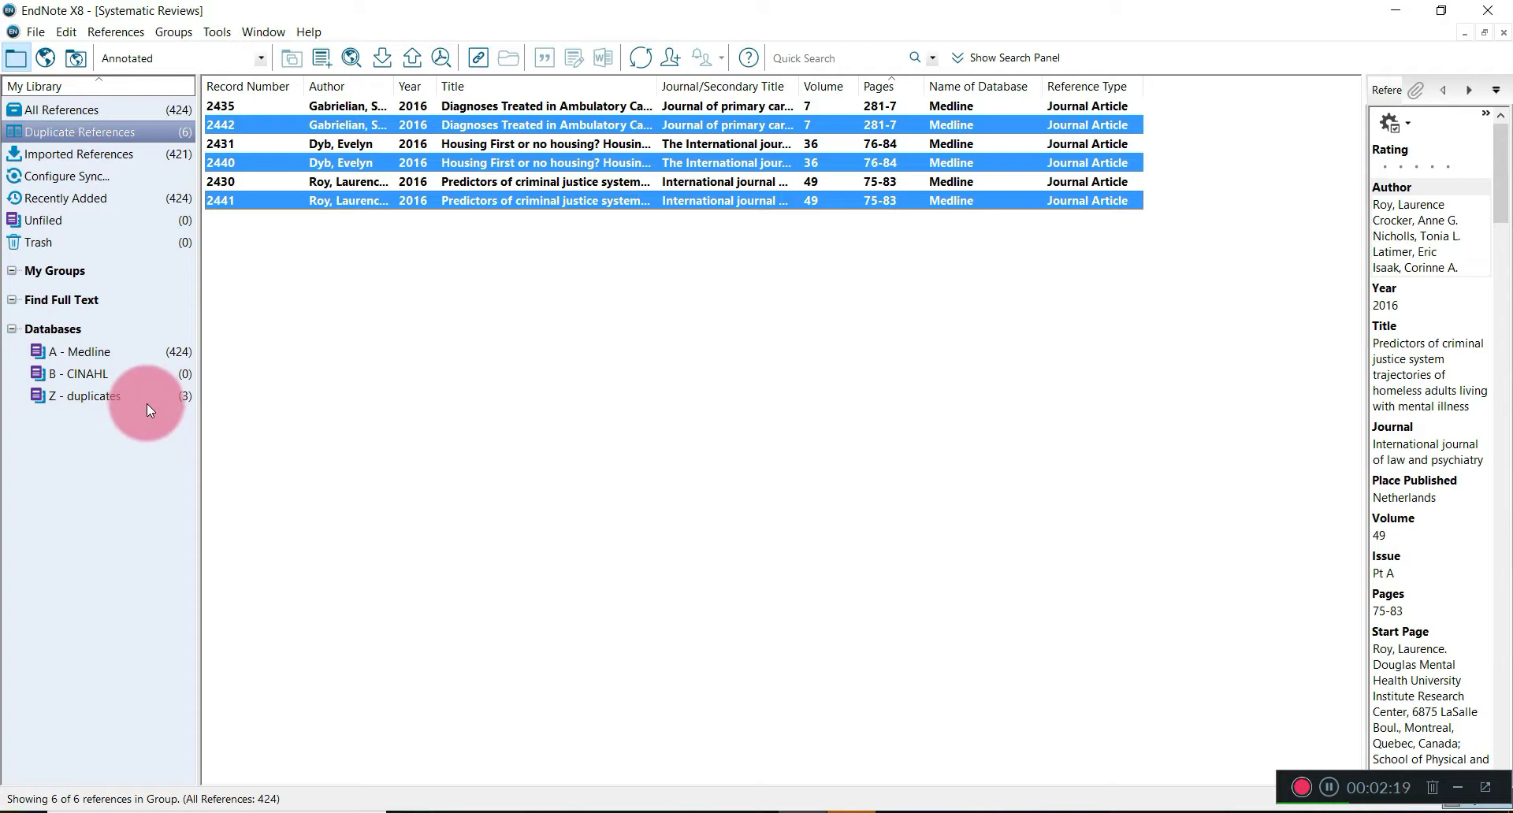
# Sort the A - Medline group's references by pages in descending order and check the start of the list for missed duplicates
pyautogui.click(113, 351)
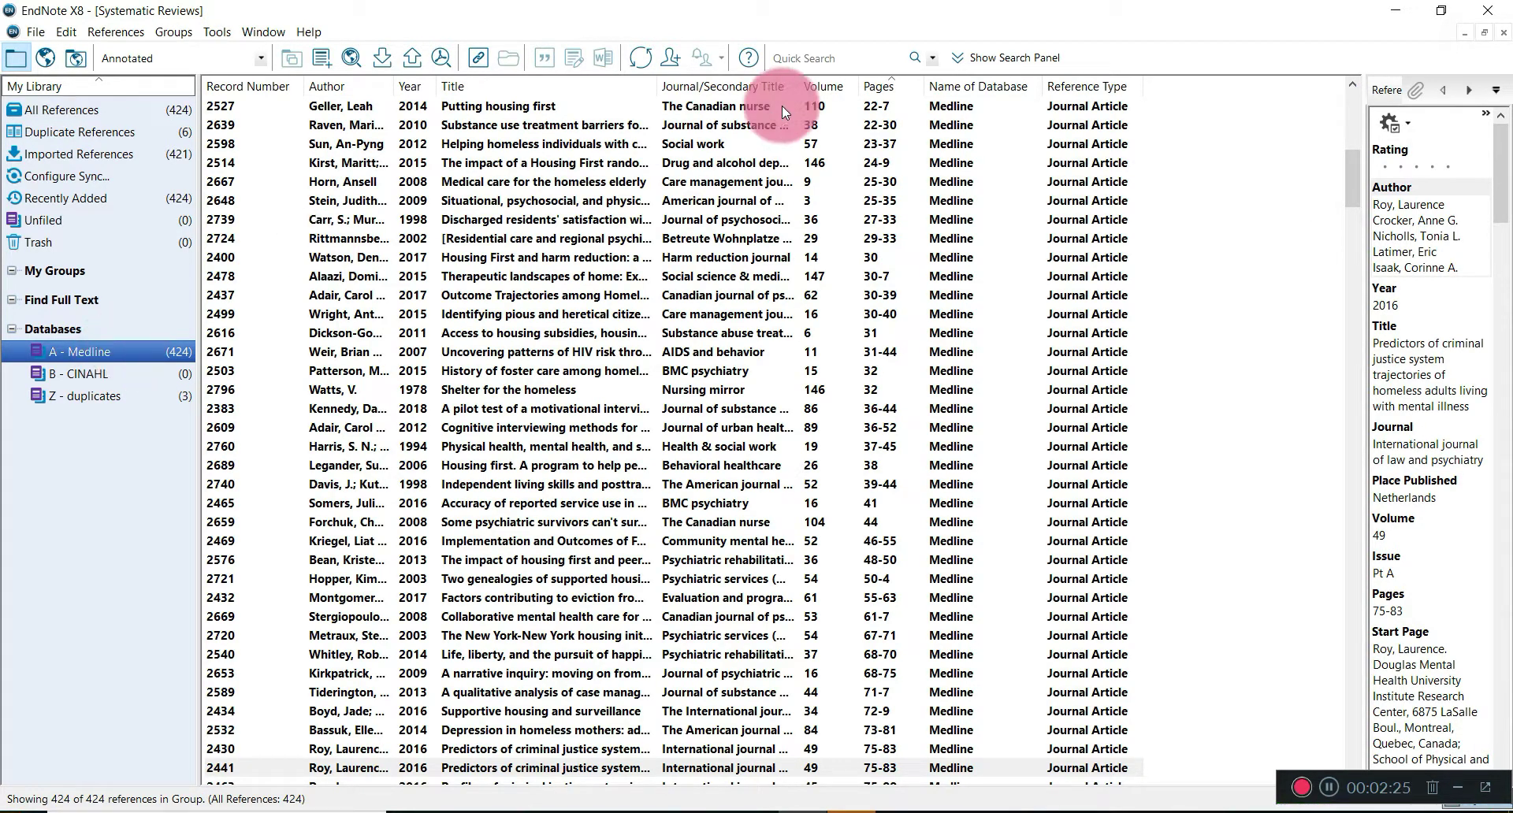
pyautogui.click(880, 89)
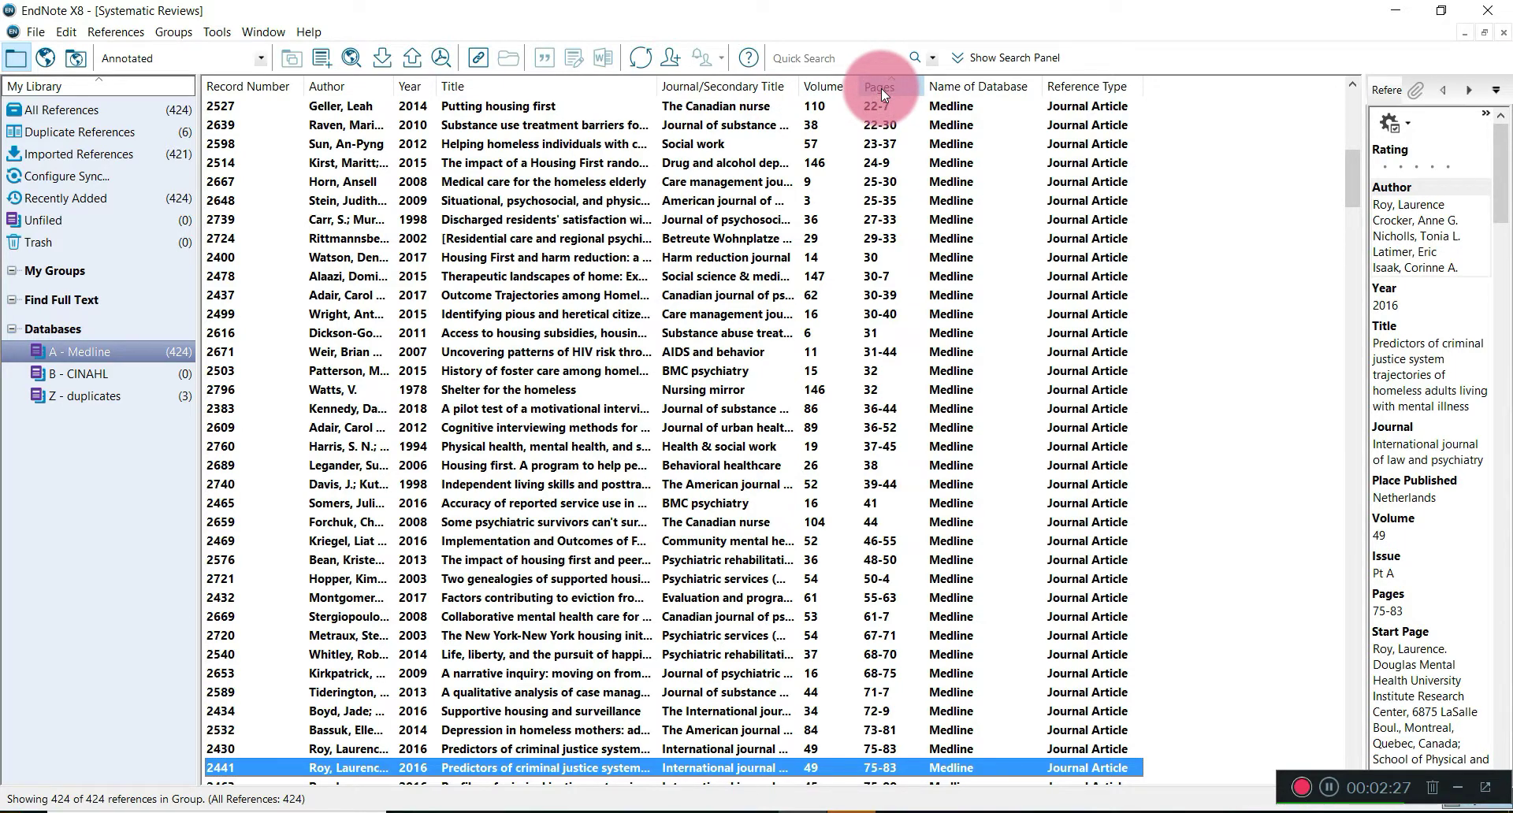
pyautogui.click(881, 89)
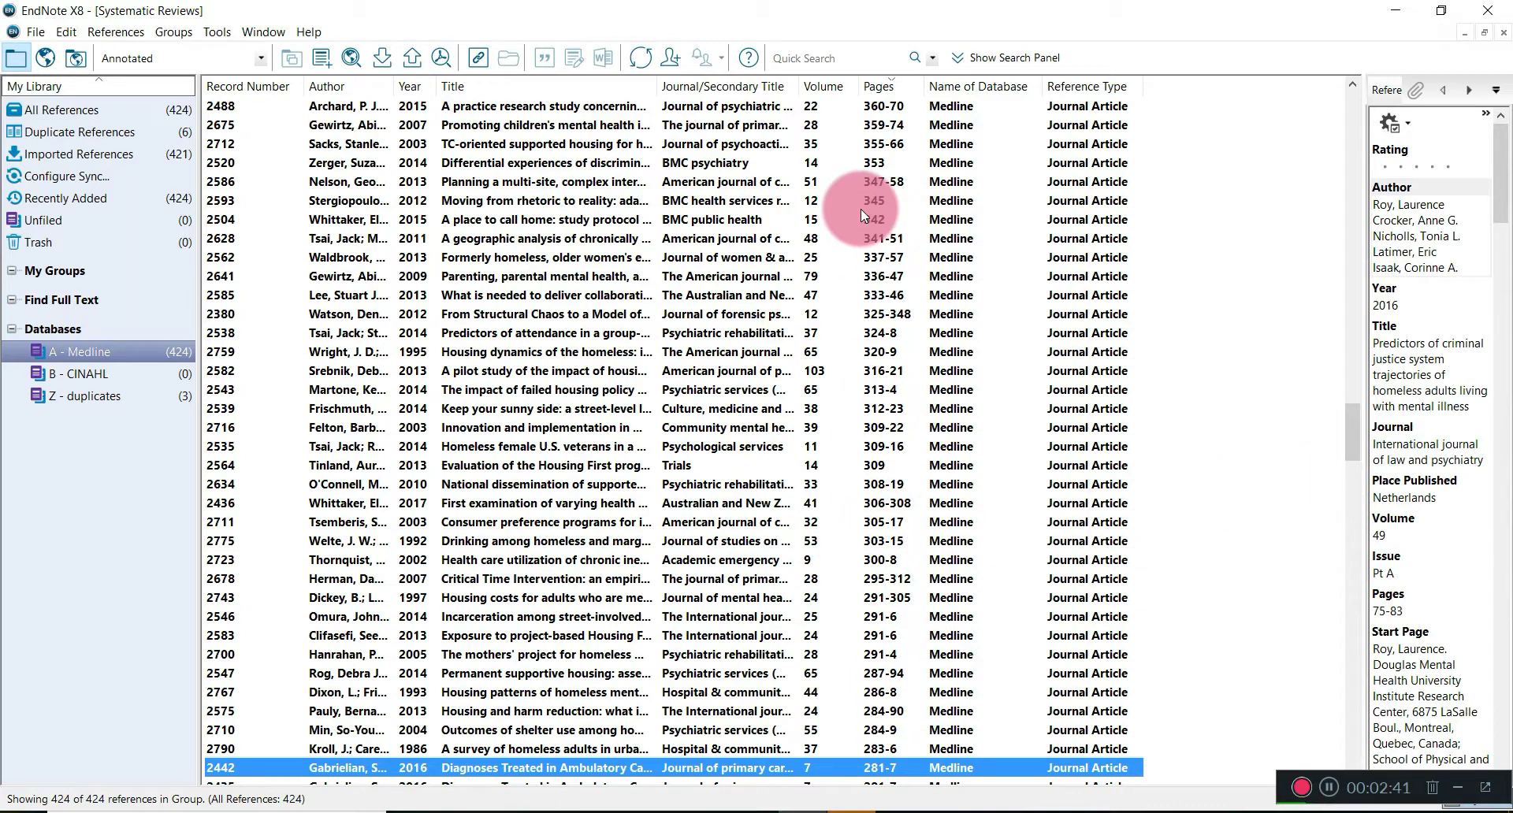
pyautogui.scroll(1, 1345, 424)
pyautogui.moveTo(1347, 424); pyautogui.dragTo(1347, 96)
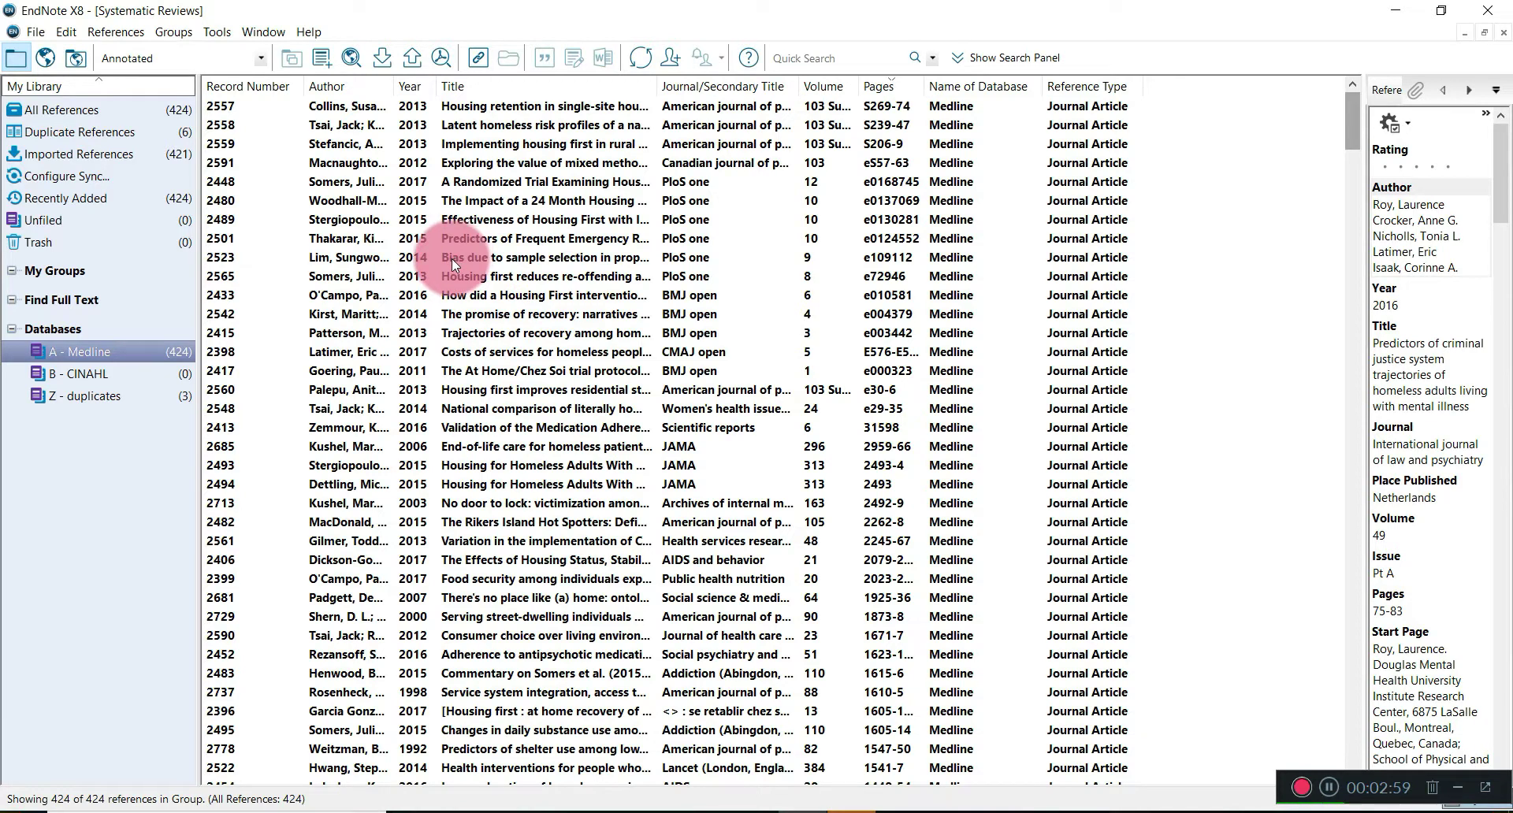
# Try to move record 2523, the 2014 PLoS one article on sample selection bias, into the Z - duplicates group
pyautogui.click(353, 262)
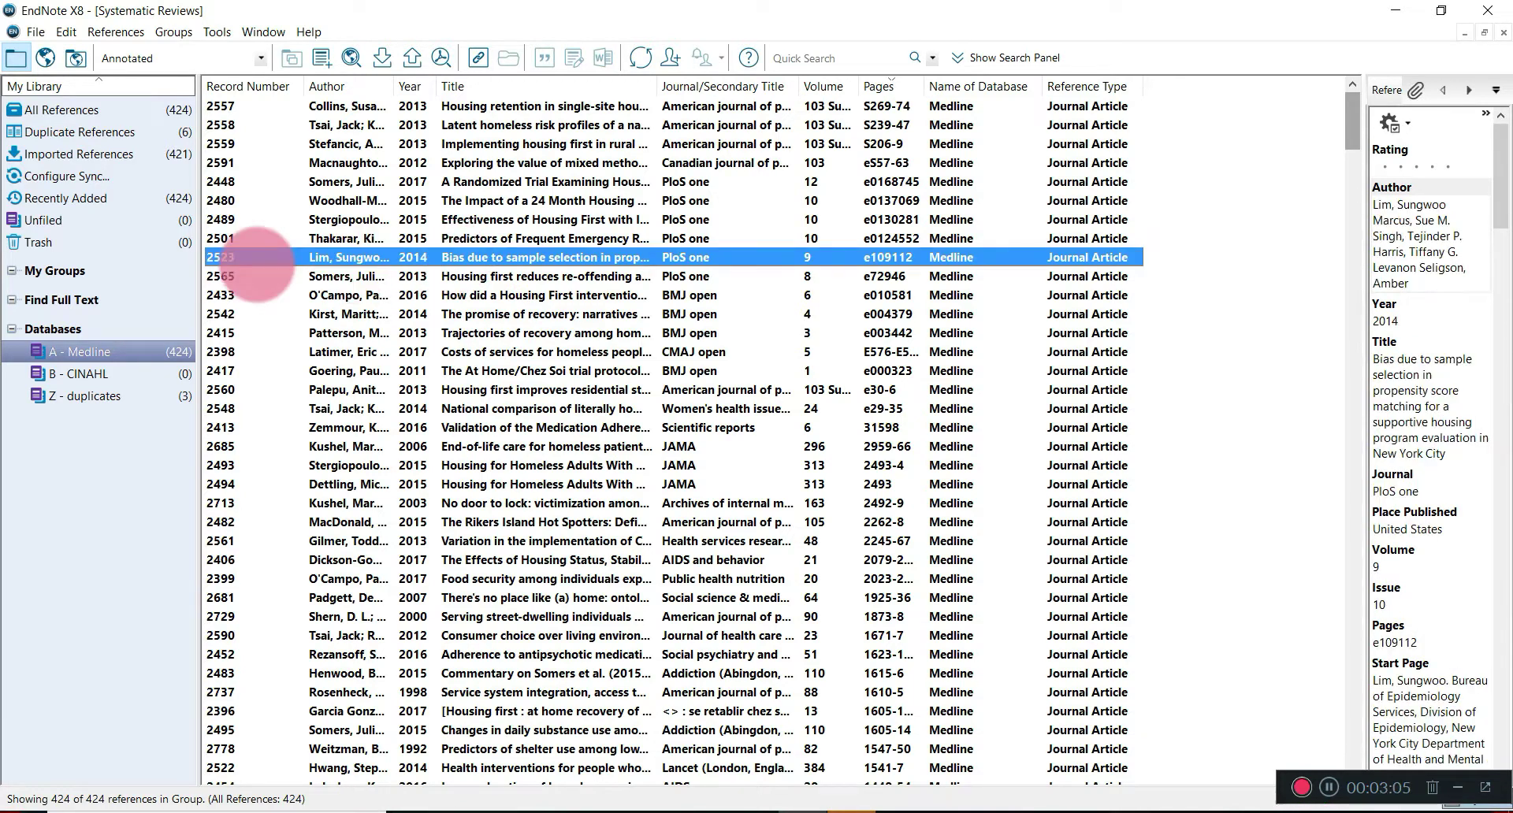
pyautogui.moveTo(269, 259); pyautogui.dragTo(316, 251)
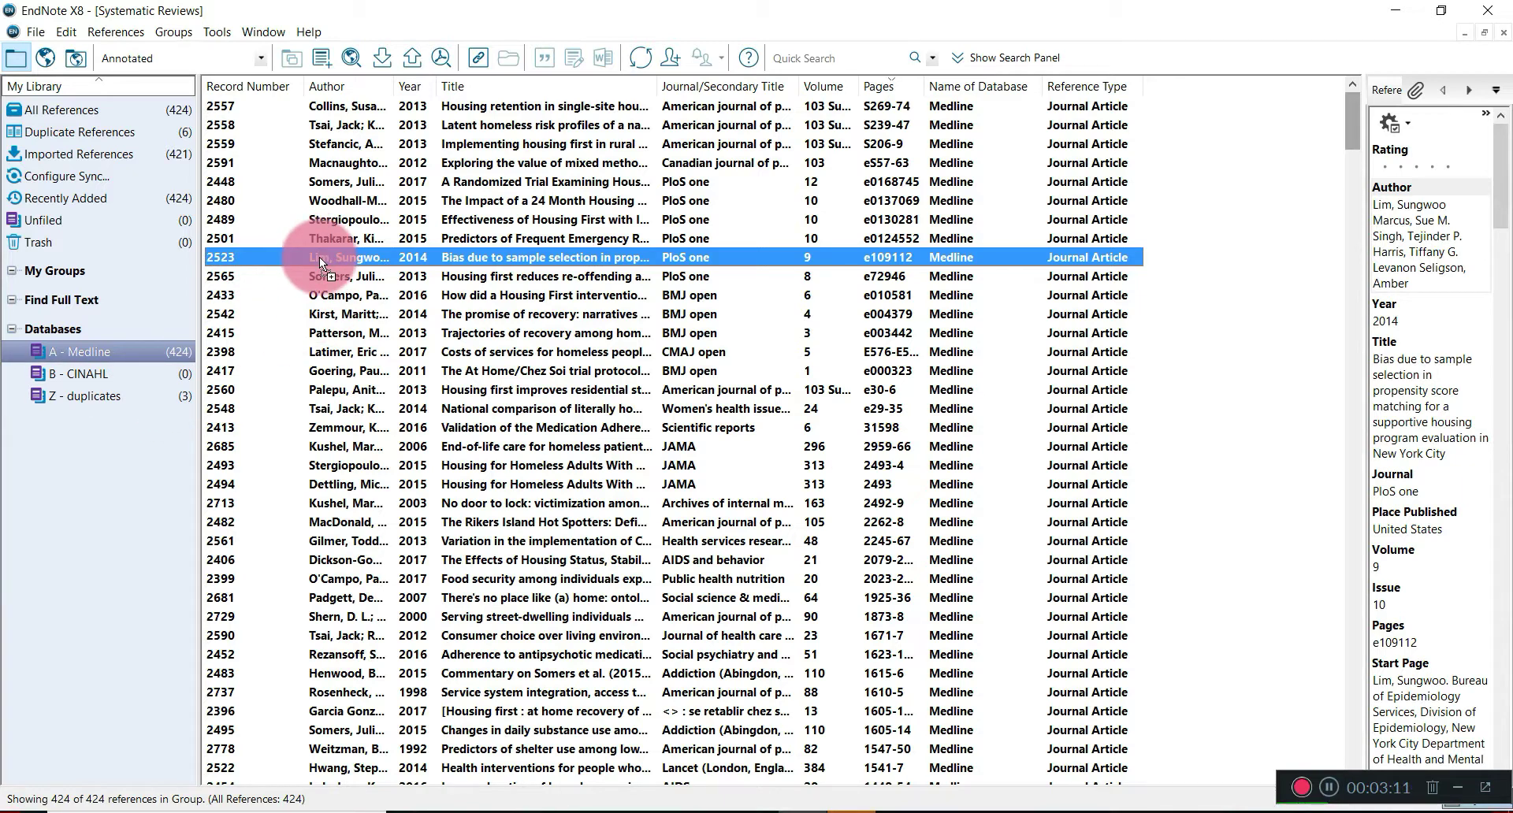
pyautogui.moveTo(320, 257); pyautogui.dragTo(274, 300)
# Copy all references in the Z - duplicates group to the existing Systematic Review Duplicates library in the Documents folder
pyautogui.moveTo(137, 400); pyautogui.dragTo(136, 401)
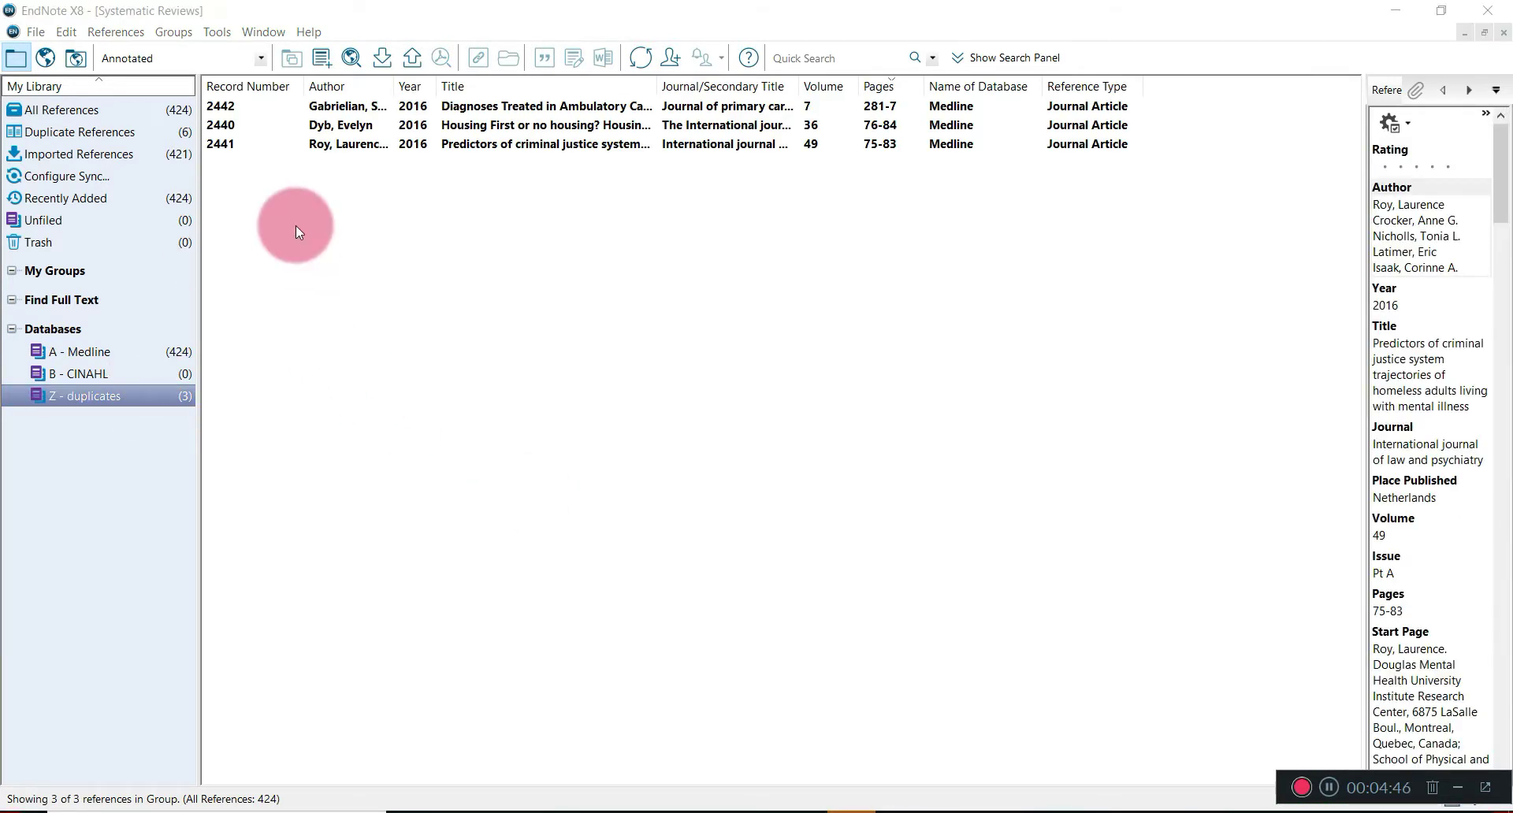
pyautogui.click(259, 145)
pyautogui.hotkey('ctrl', 'a')
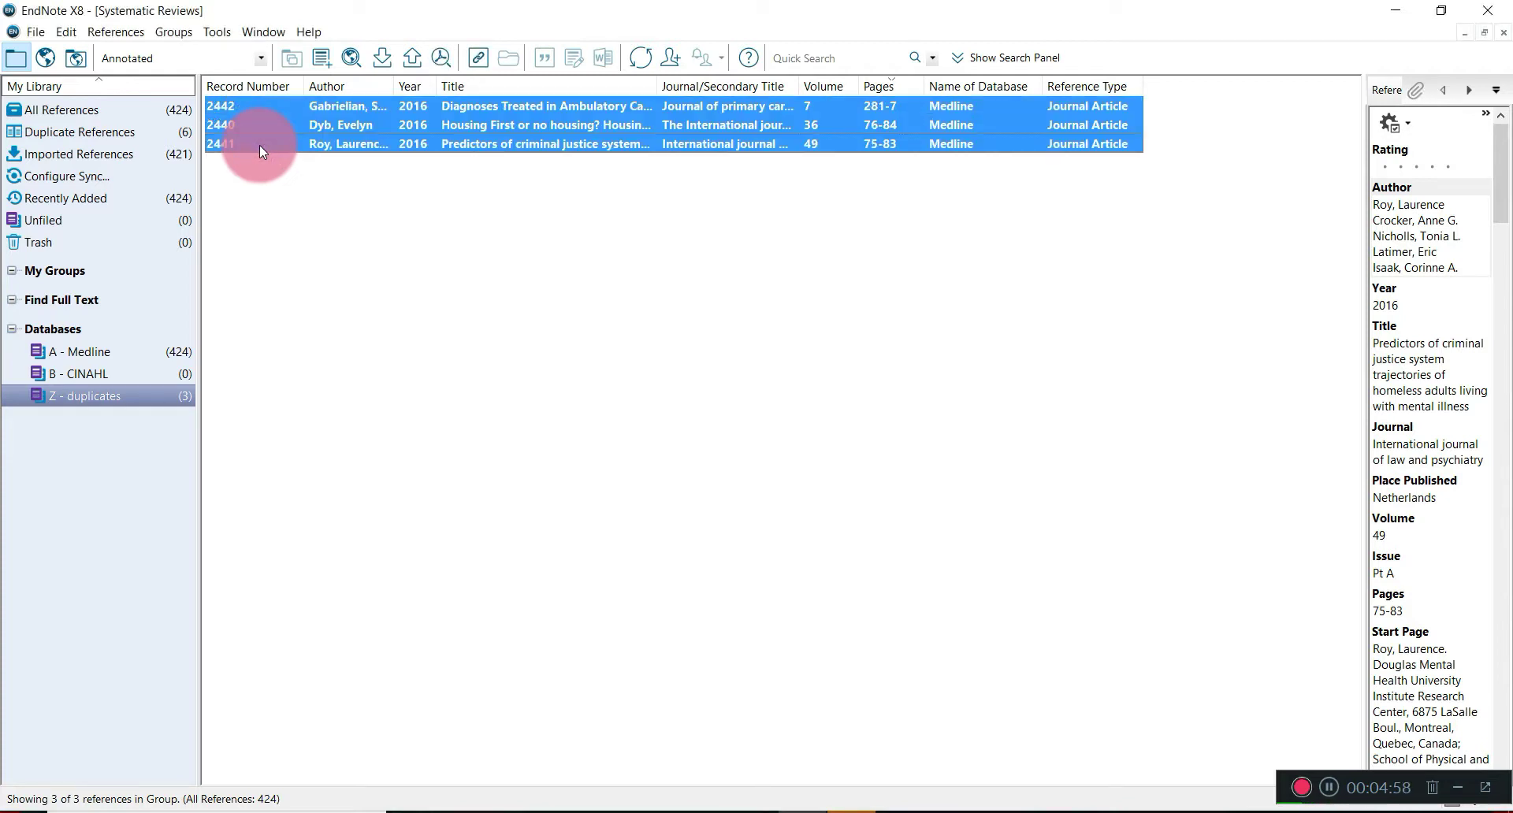
pyautogui.rightClick(260, 145)
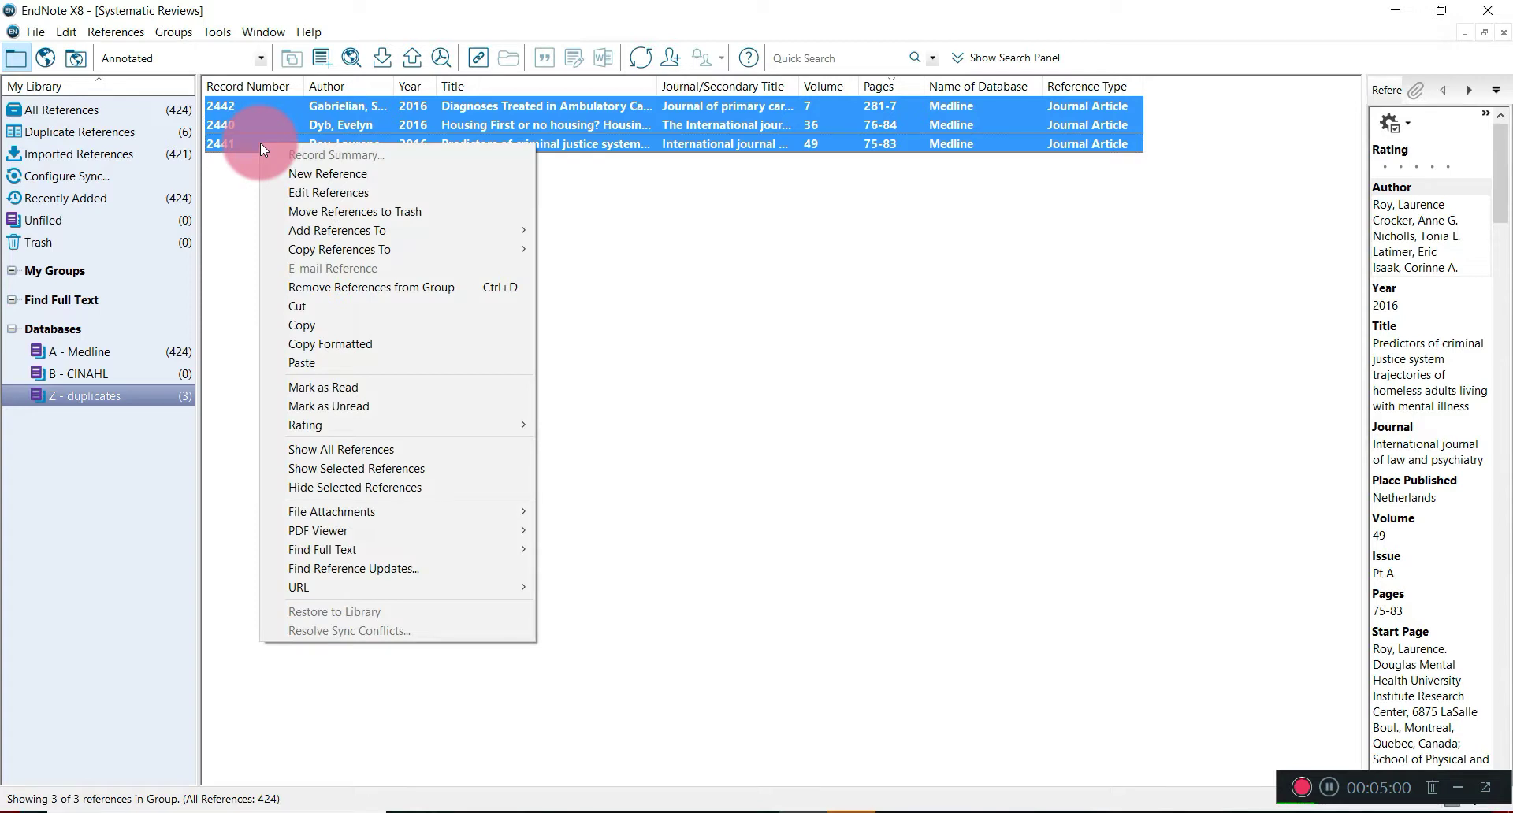
pyautogui.moveTo(314, 254)
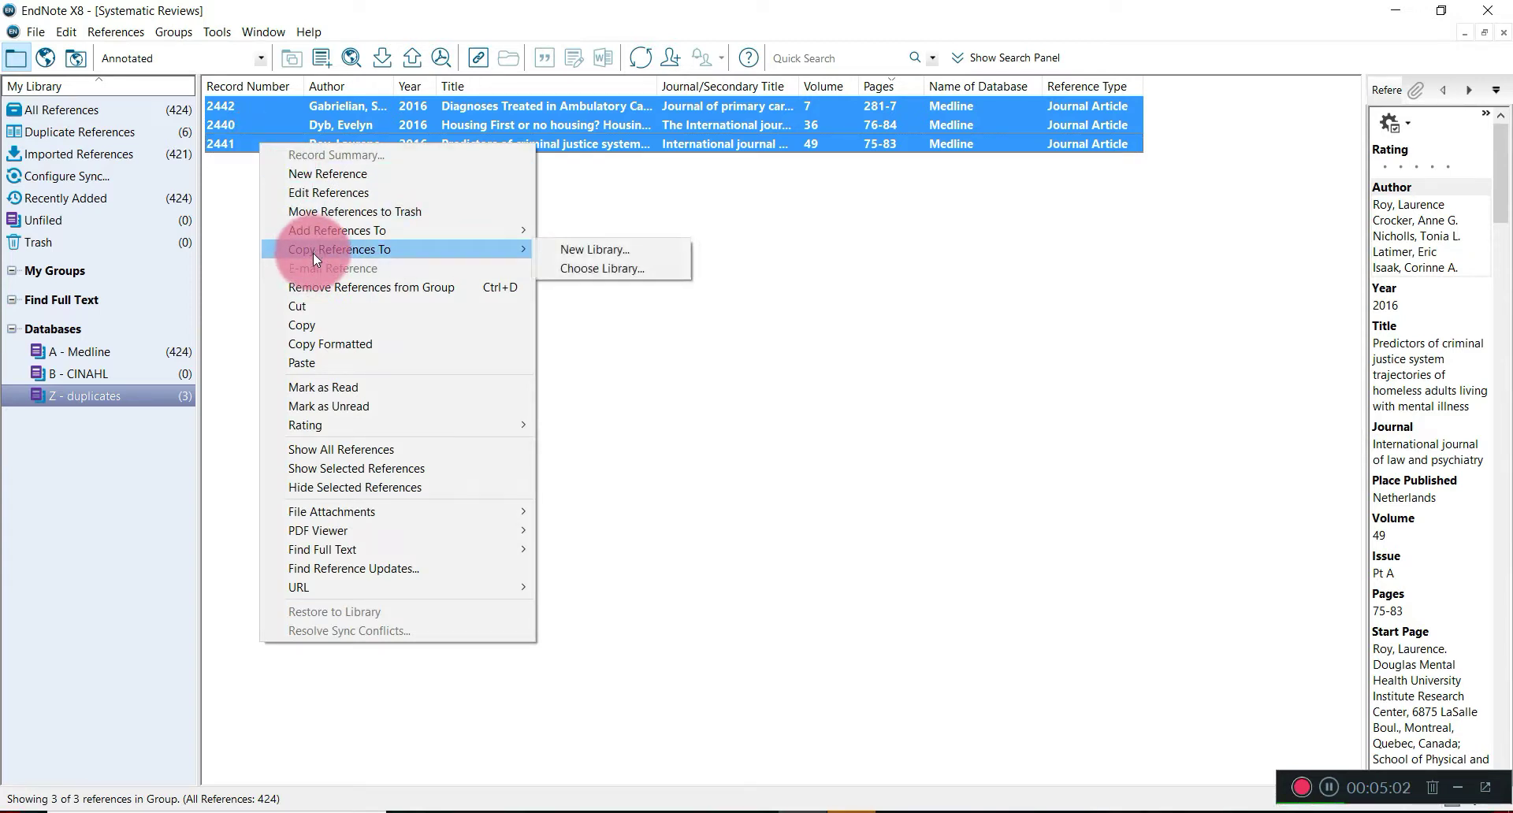
pyautogui.click(611, 266)
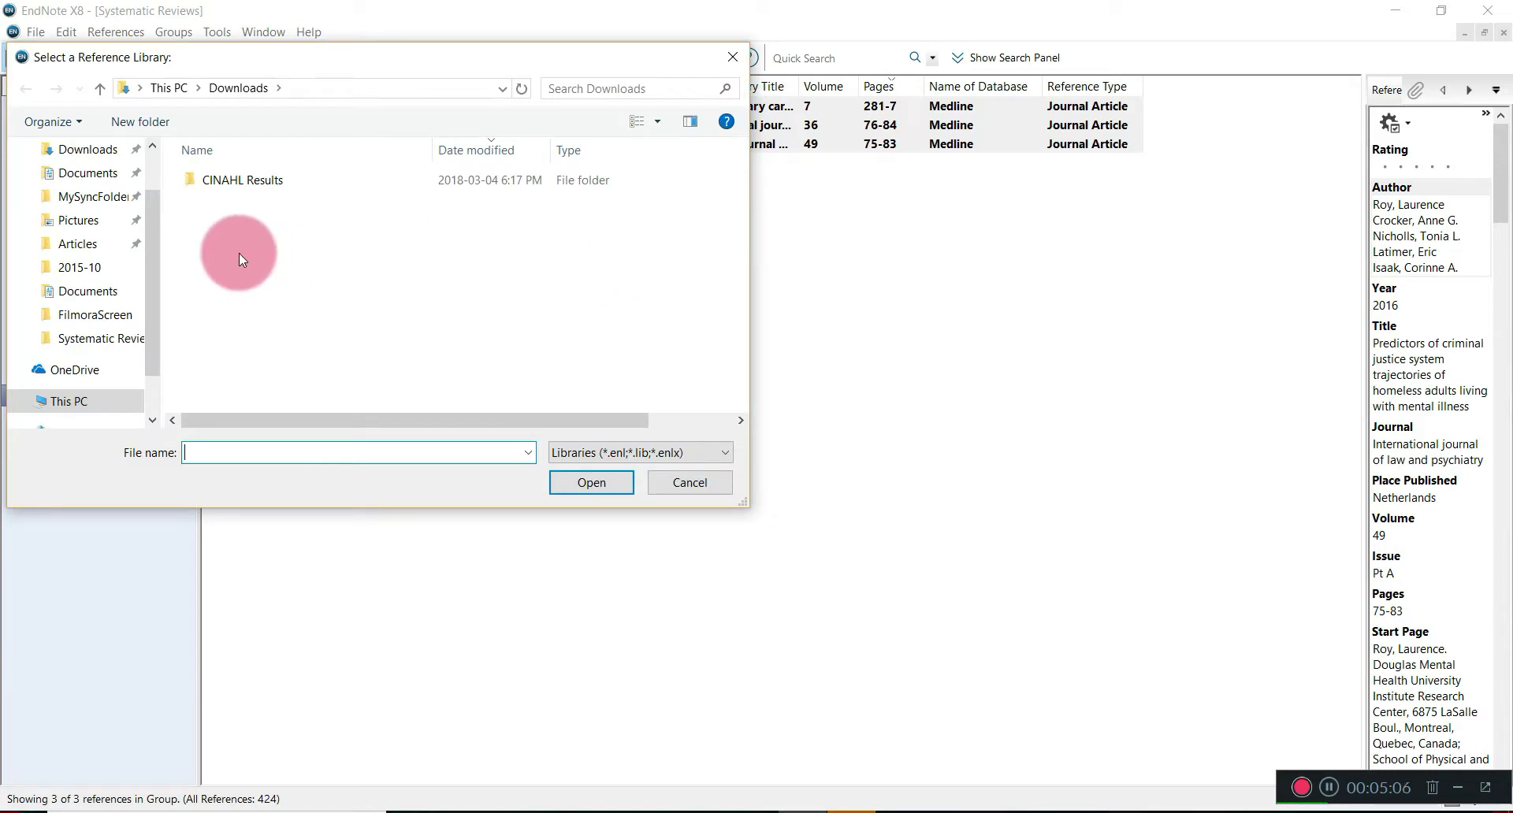
pyautogui.click(88, 293)
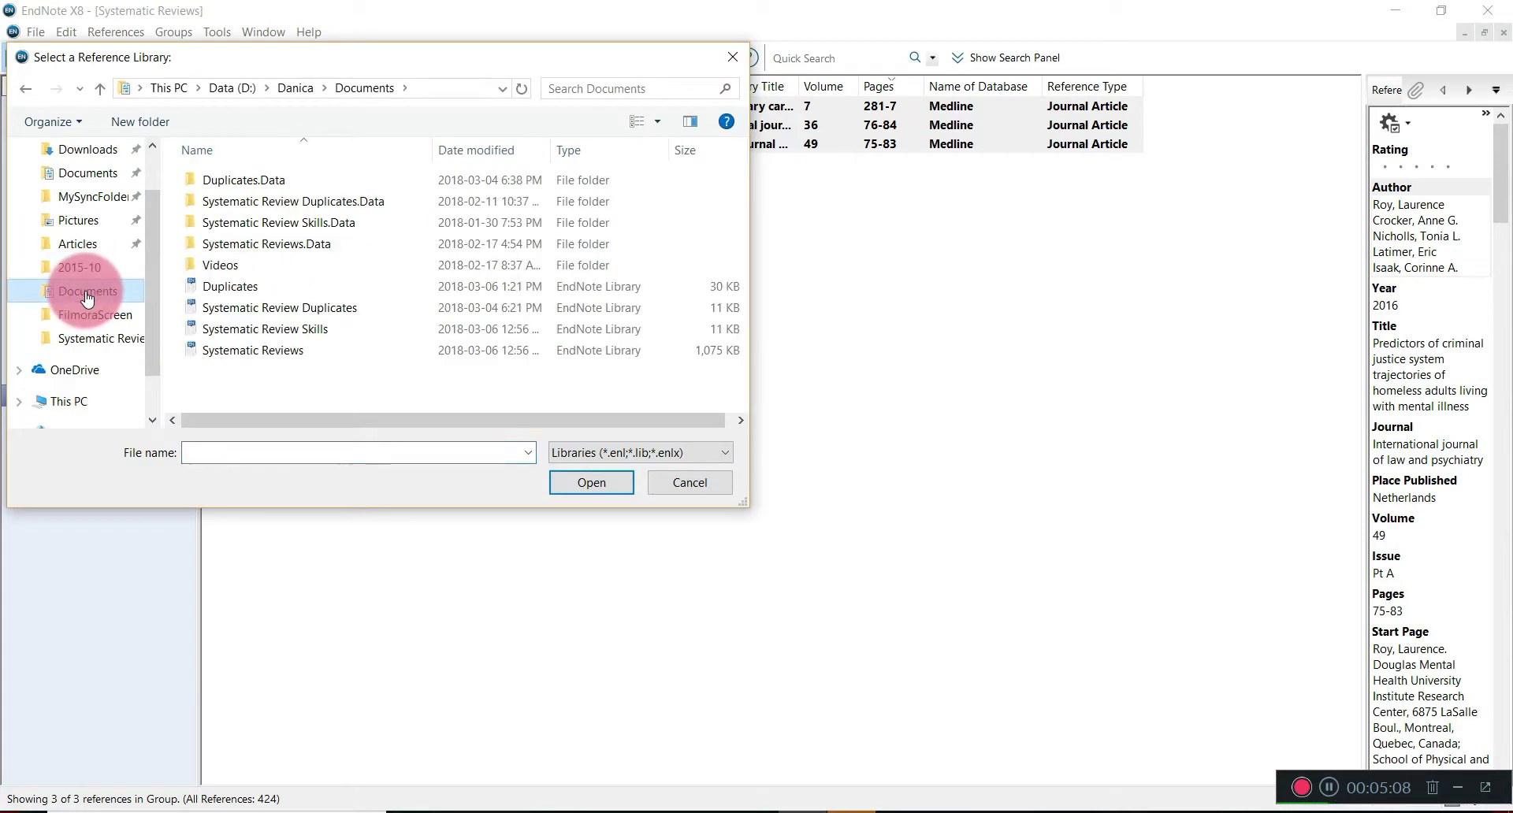
pyautogui.click(238, 308)
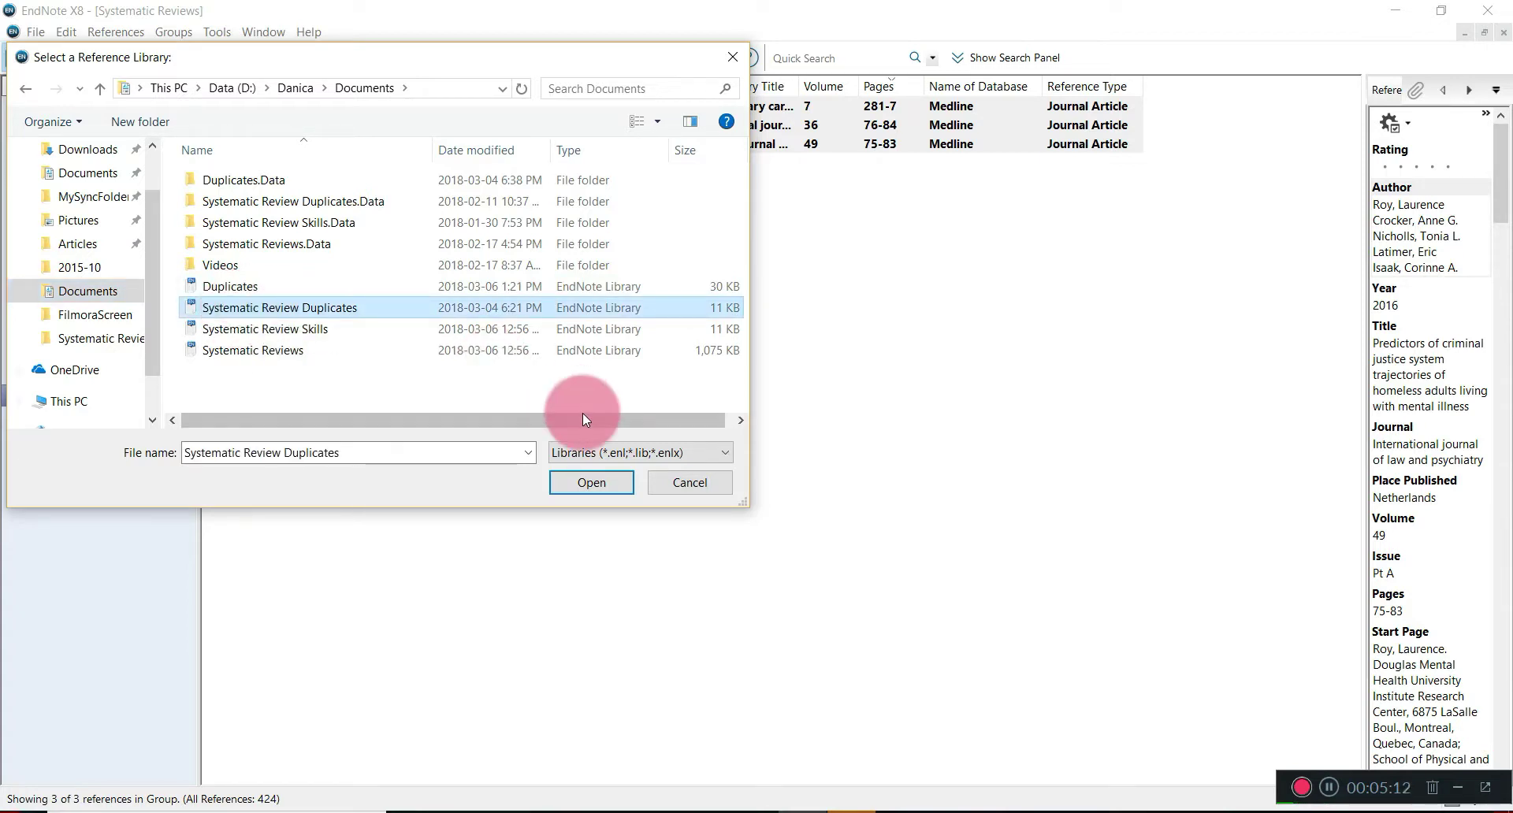
pyautogui.click(593, 483)
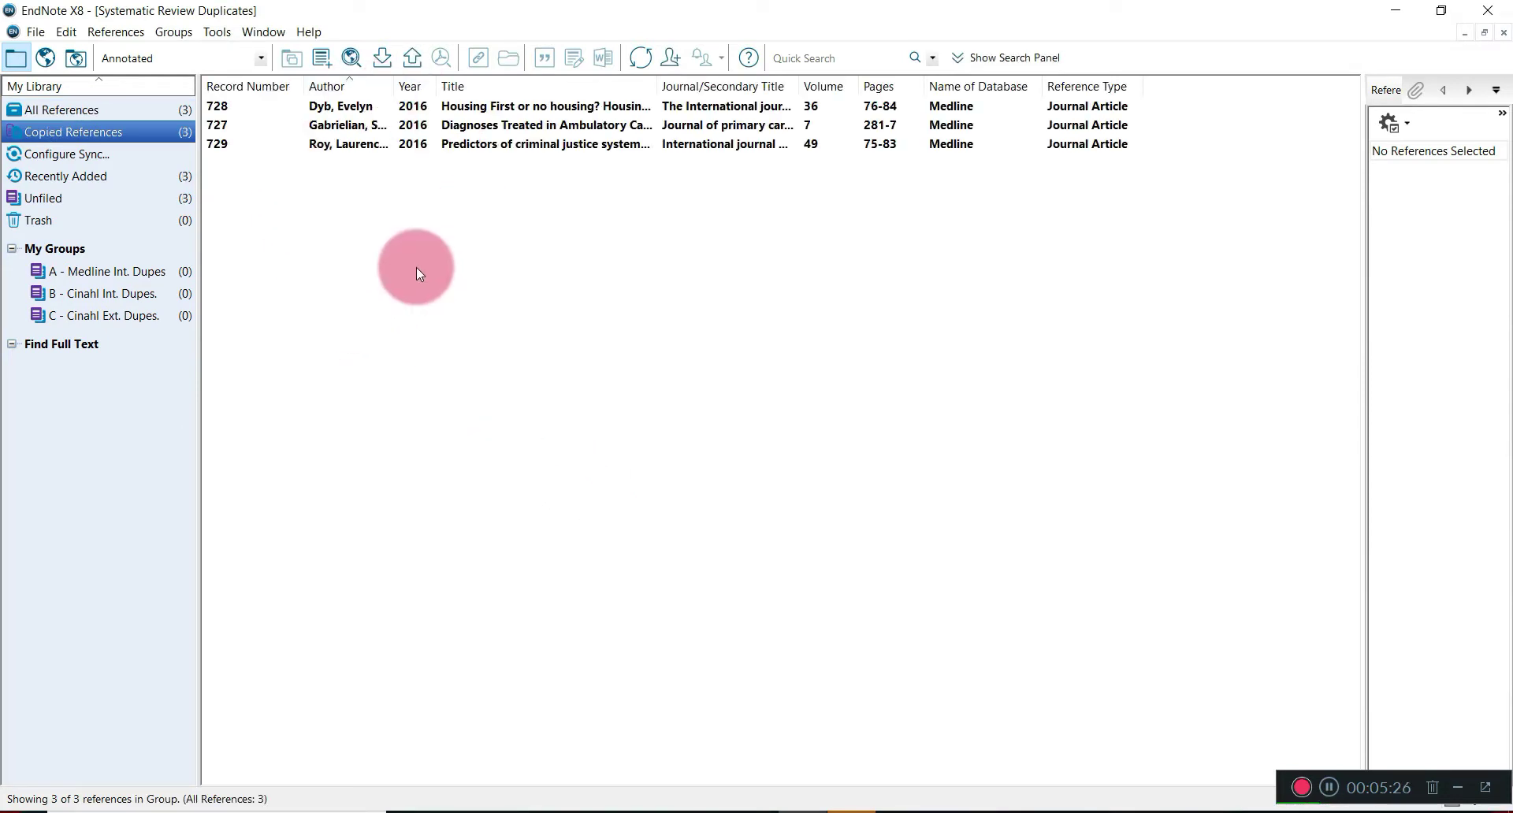
# Add all the copied references in the Systematic Review Duplicates library to the A - Medline Int. Dupes group
pyautogui.click(312, 112)
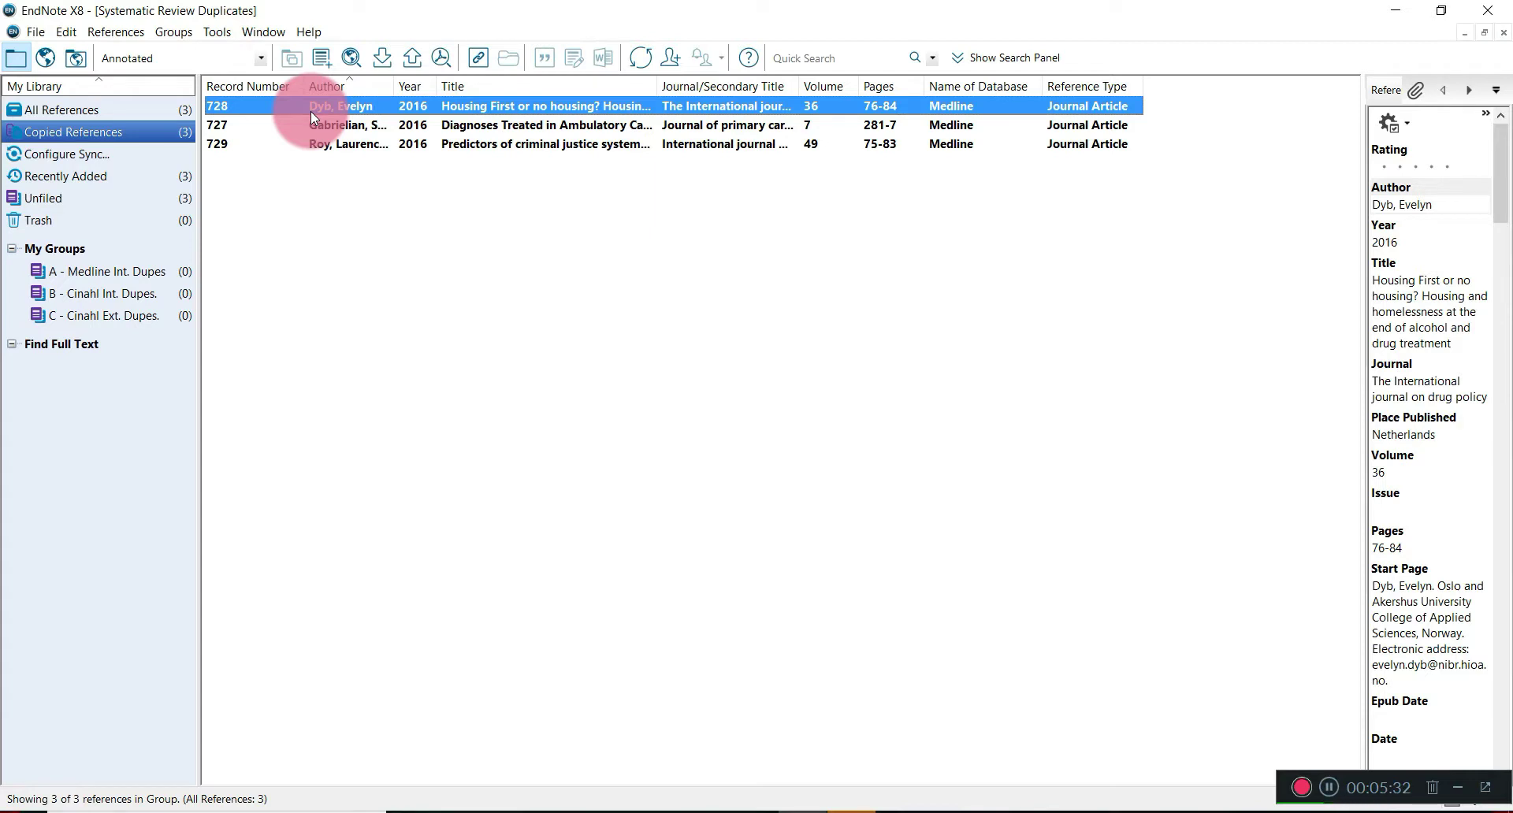
pyautogui.hotkey('ctrl', 'a')
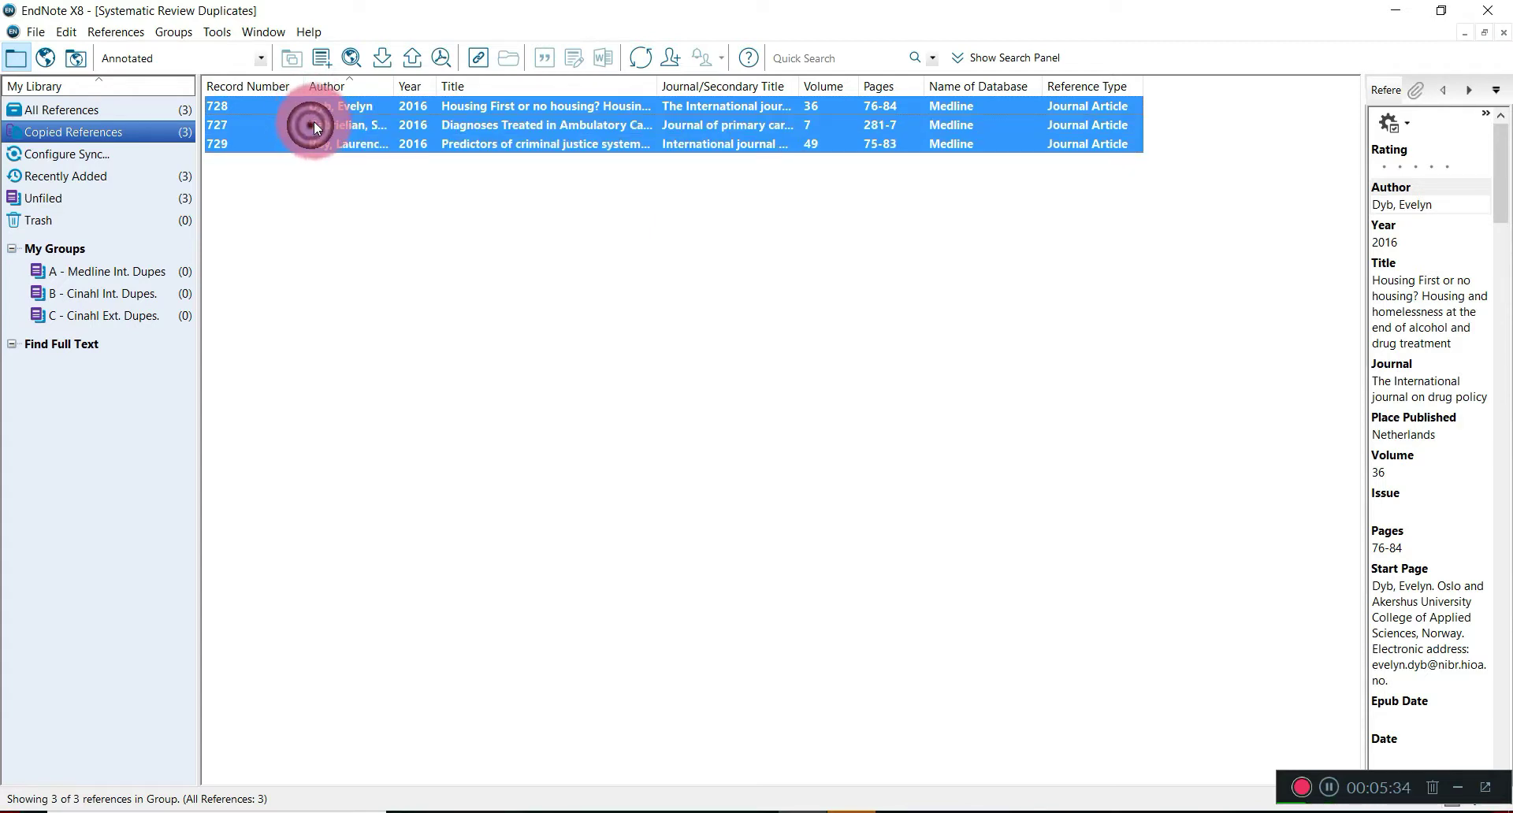
pyautogui.moveTo(313, 123); pyautogui.dragTo(160, 271)
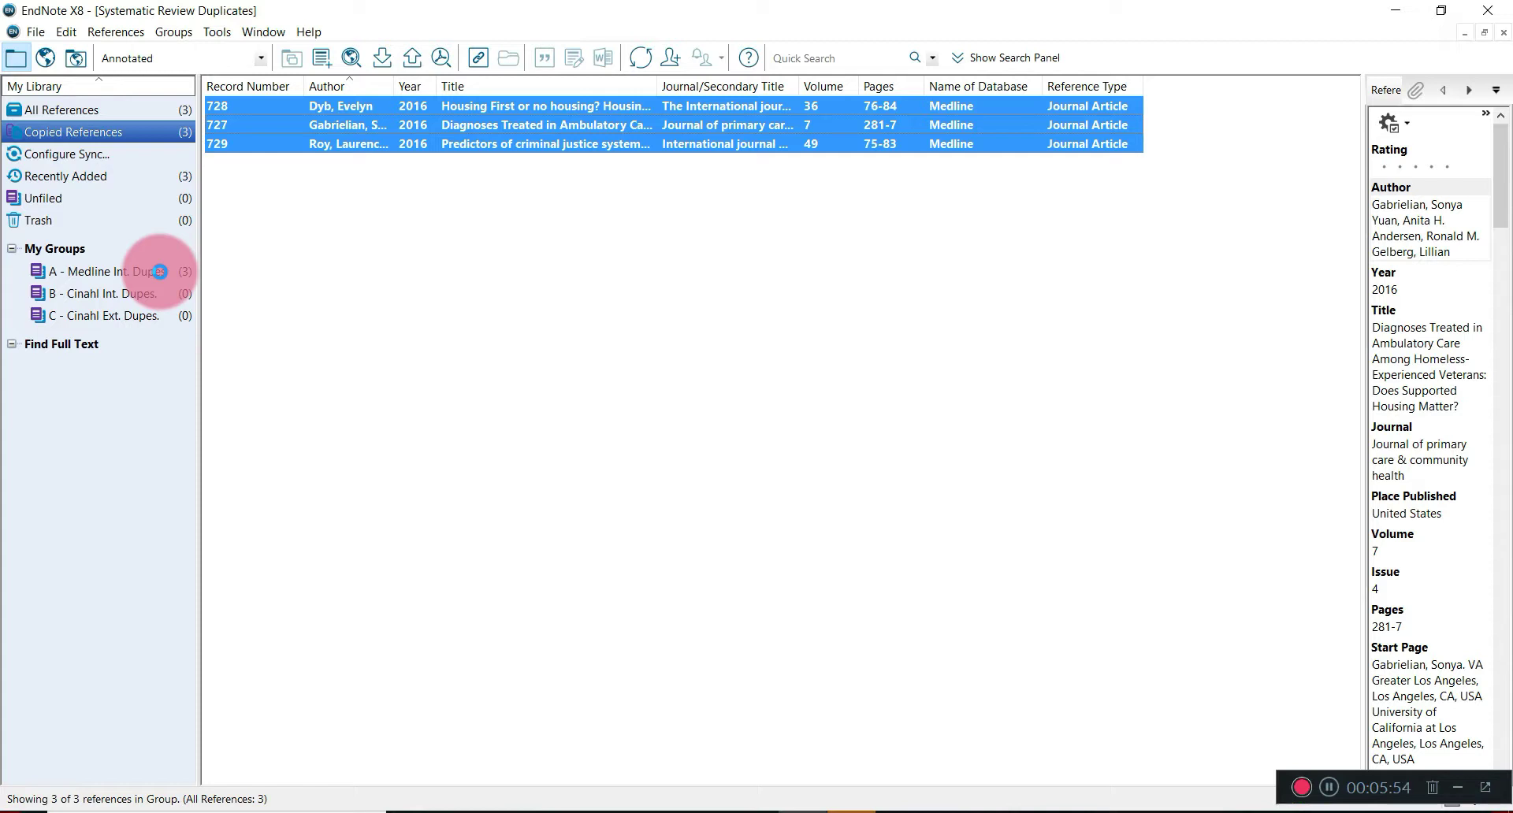
# Return to the Systematic Reviews library, move the selected Z - duplicates references to the Trash, and permanently empty it
pyautogui.click(1459, 33)
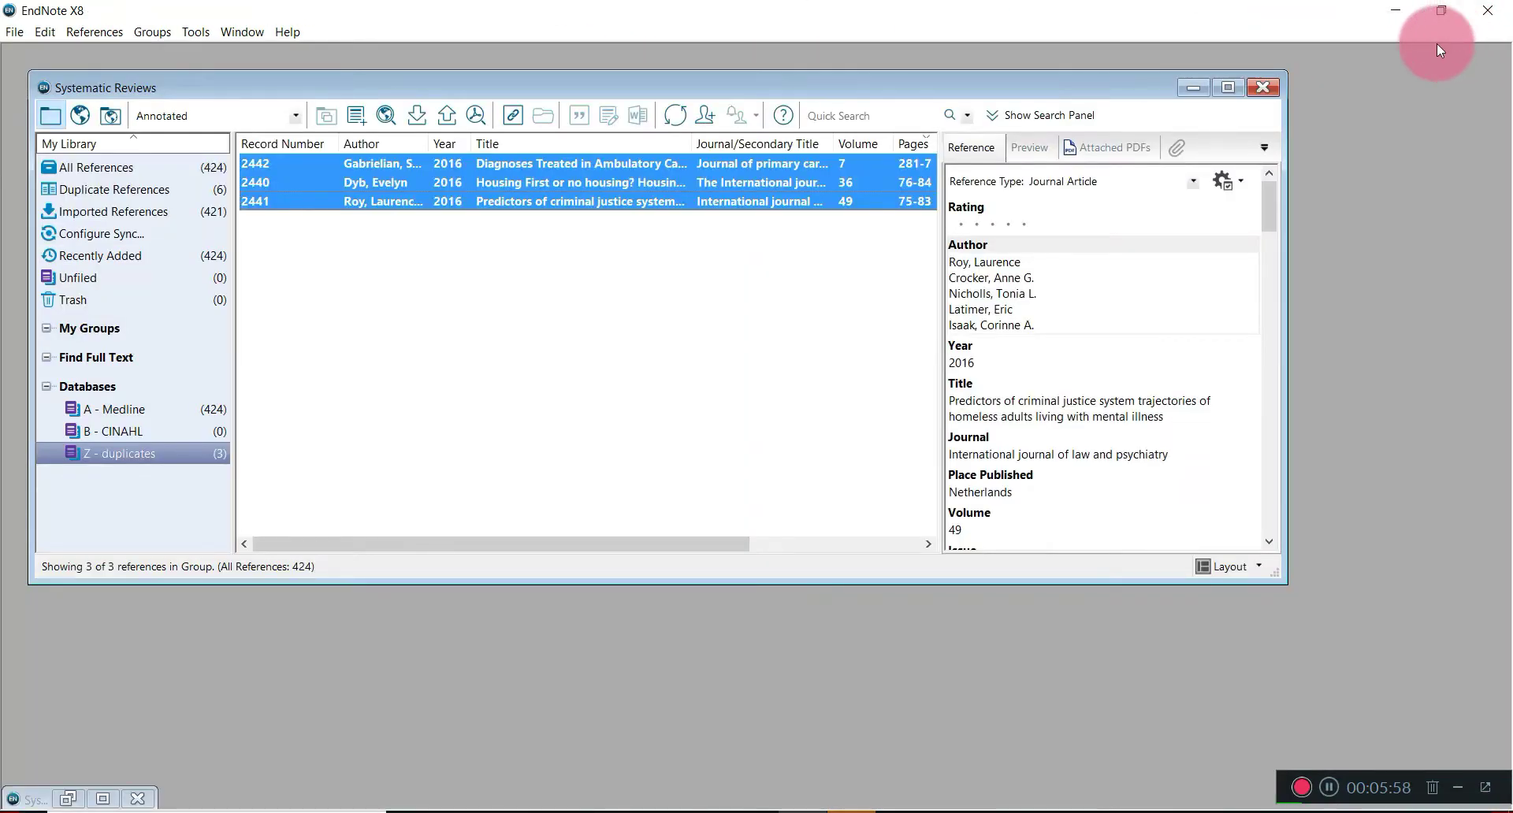
pyautogui.click(1229, 89)
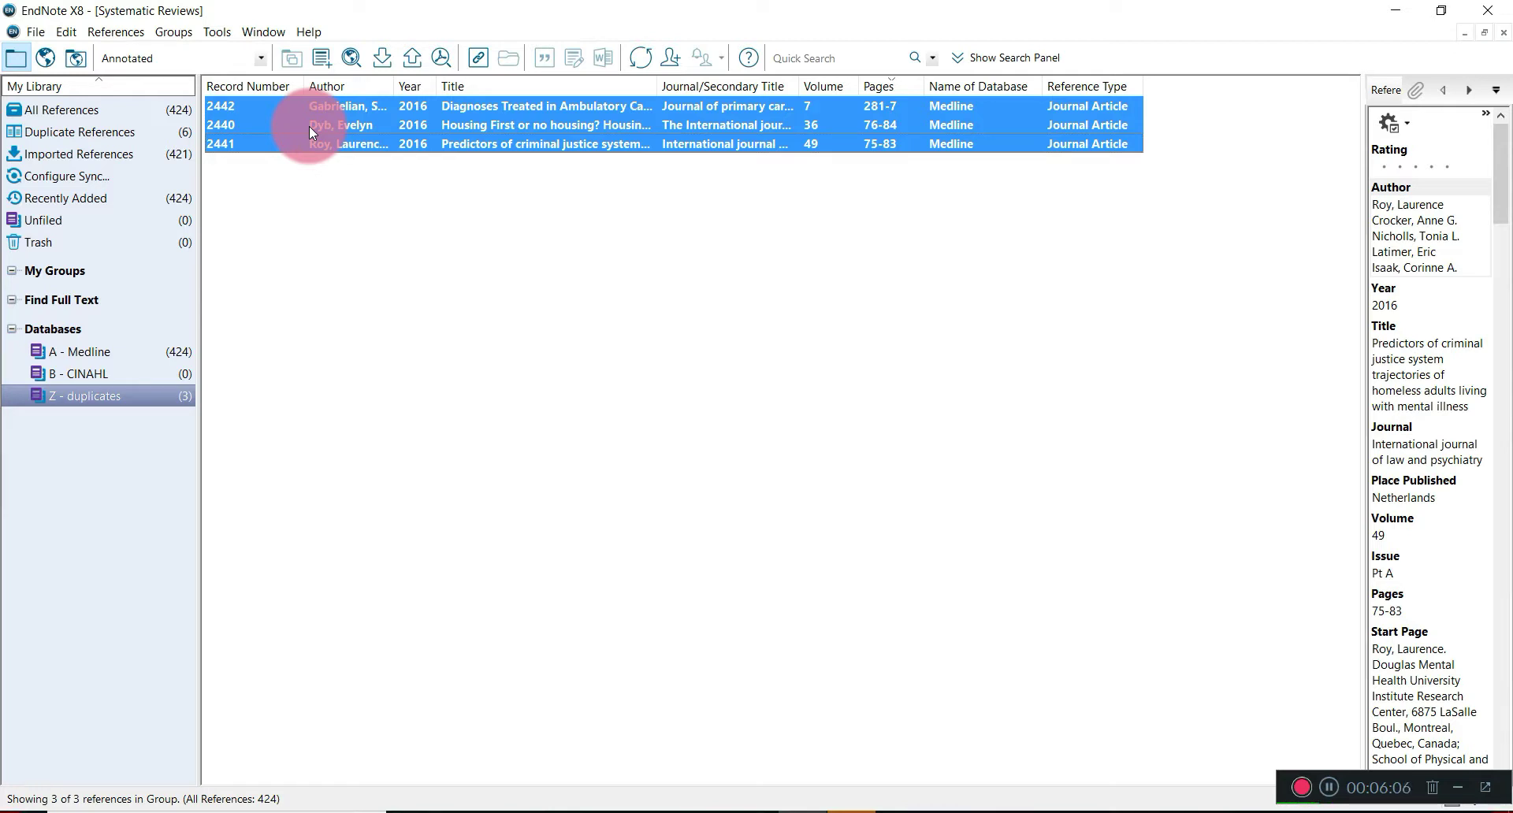
pyautogui.moveTo(309, 124); pyautogui.dragTo(162, 245)
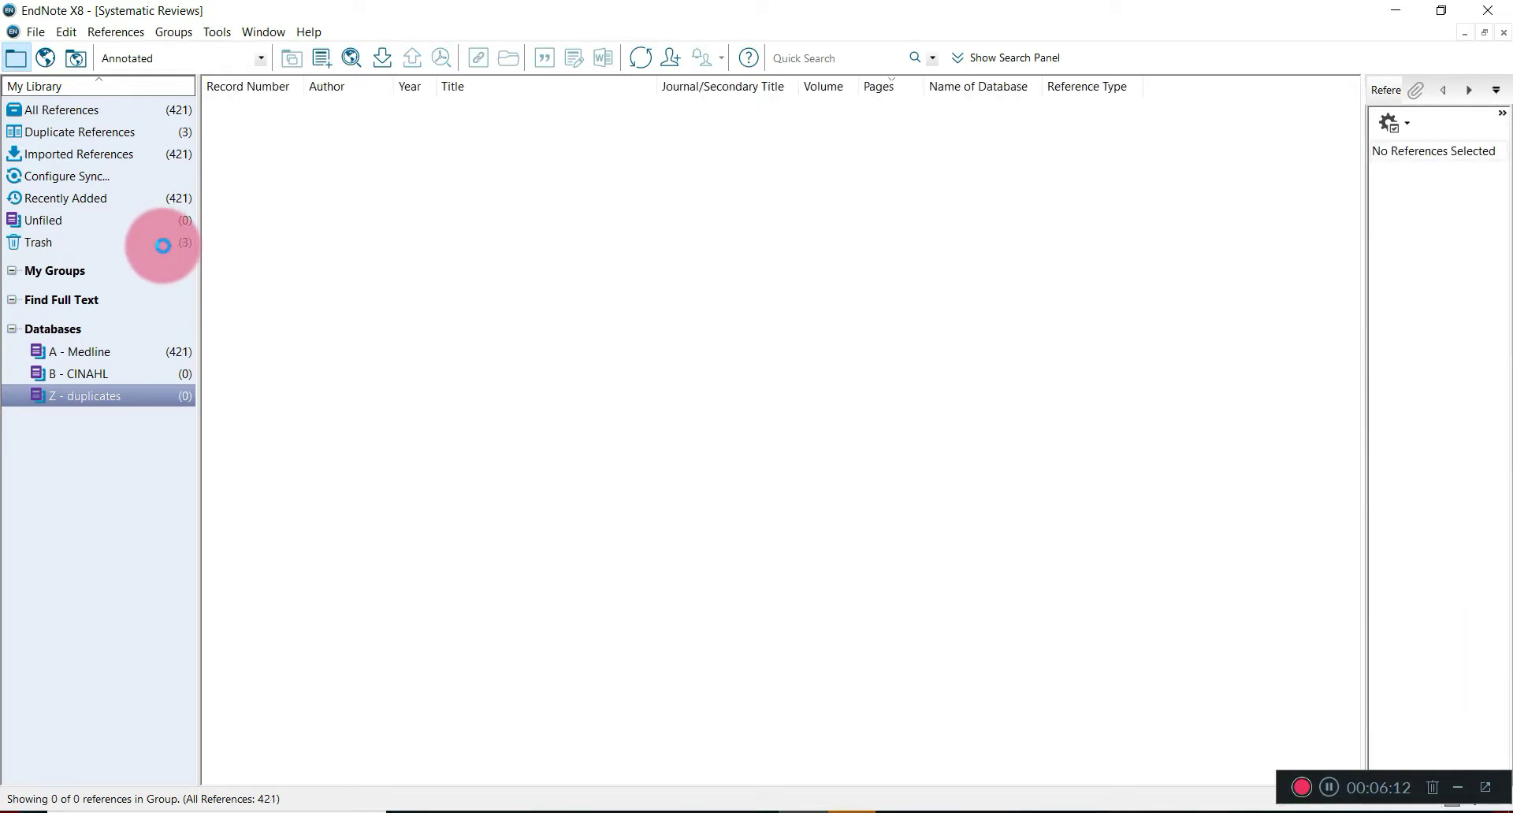
pyautogui.rightClick(146, 248)
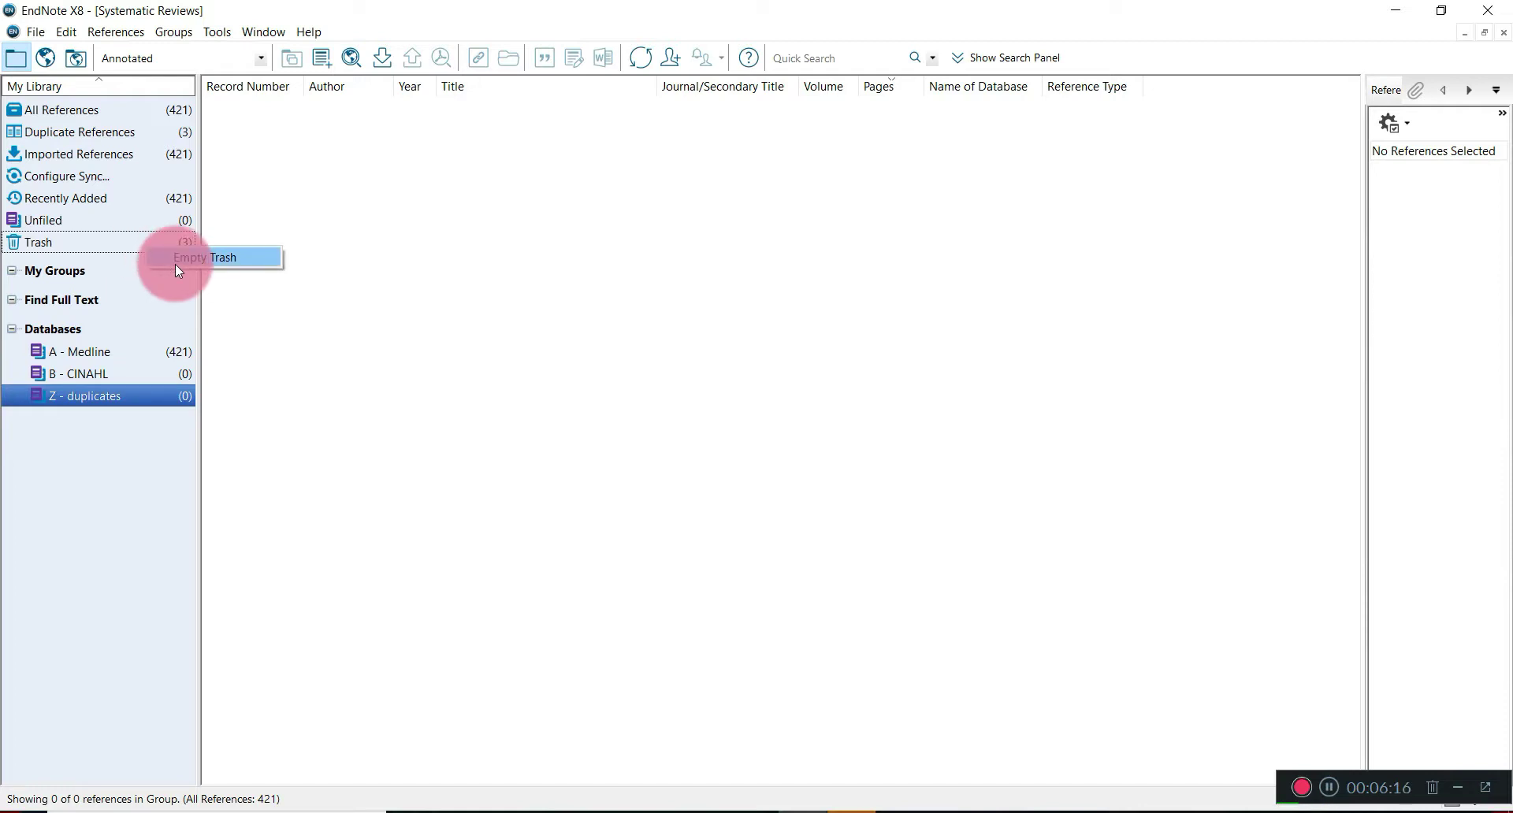
pyautogui.click(175, 261)
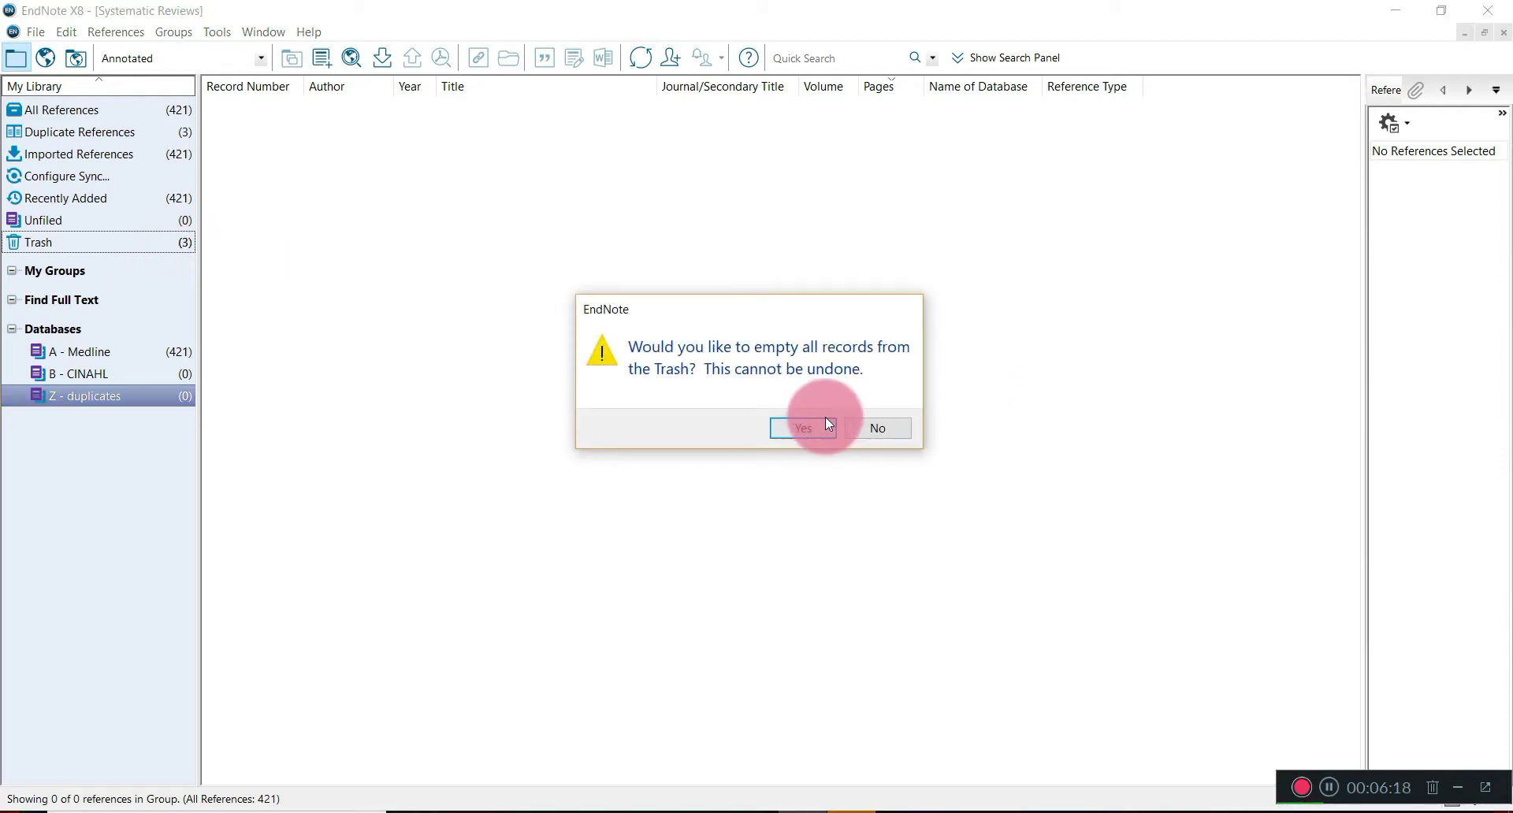
pyautogui.click(806, 431)
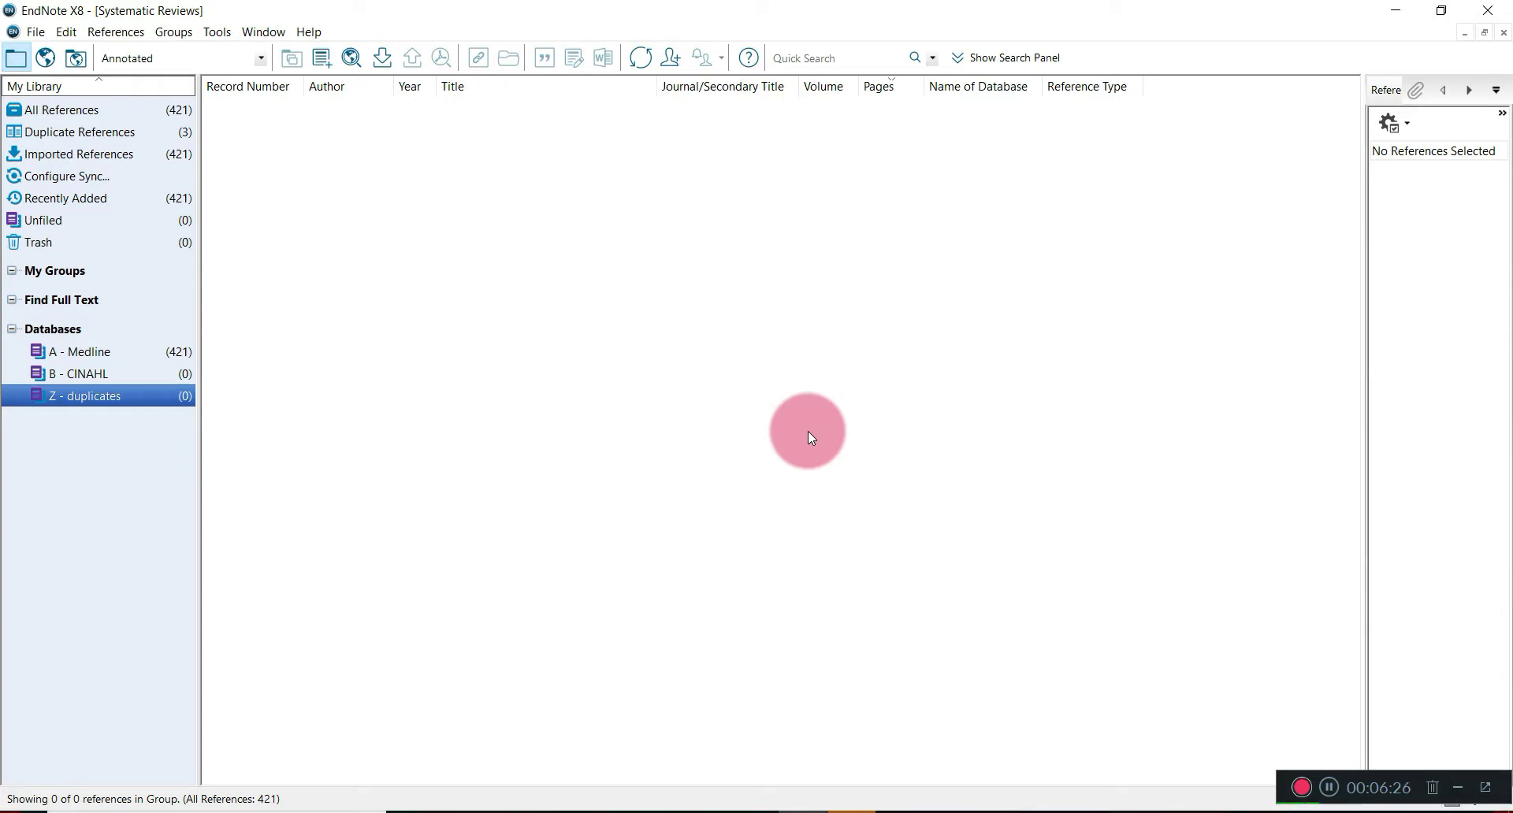
# Delete the temporary Duplicate References group from the Systematic Reviews library
pyautogui.click(98, 137)
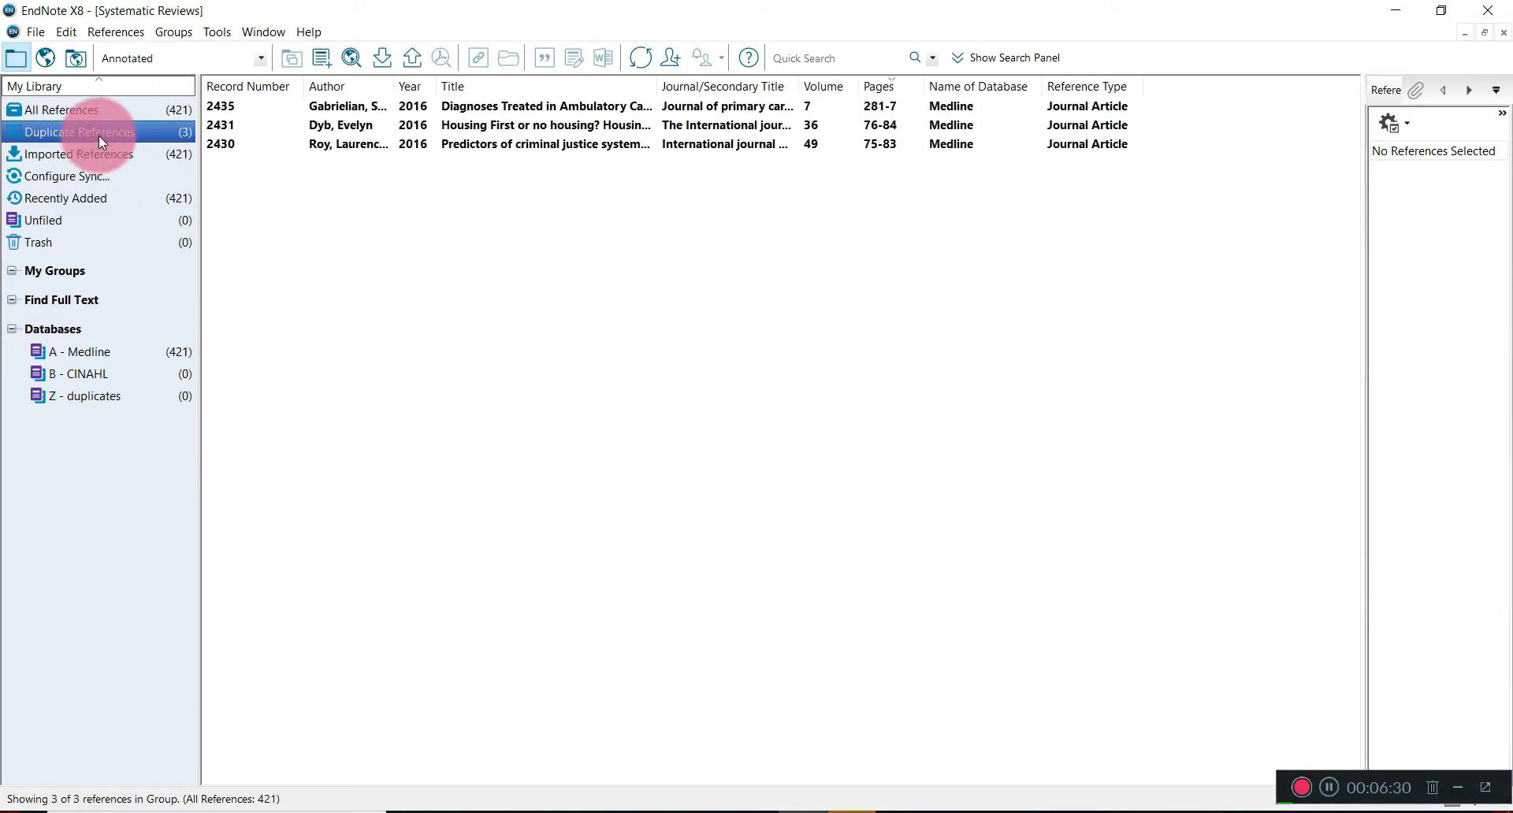
pyautogui.rightClick(101, 140)
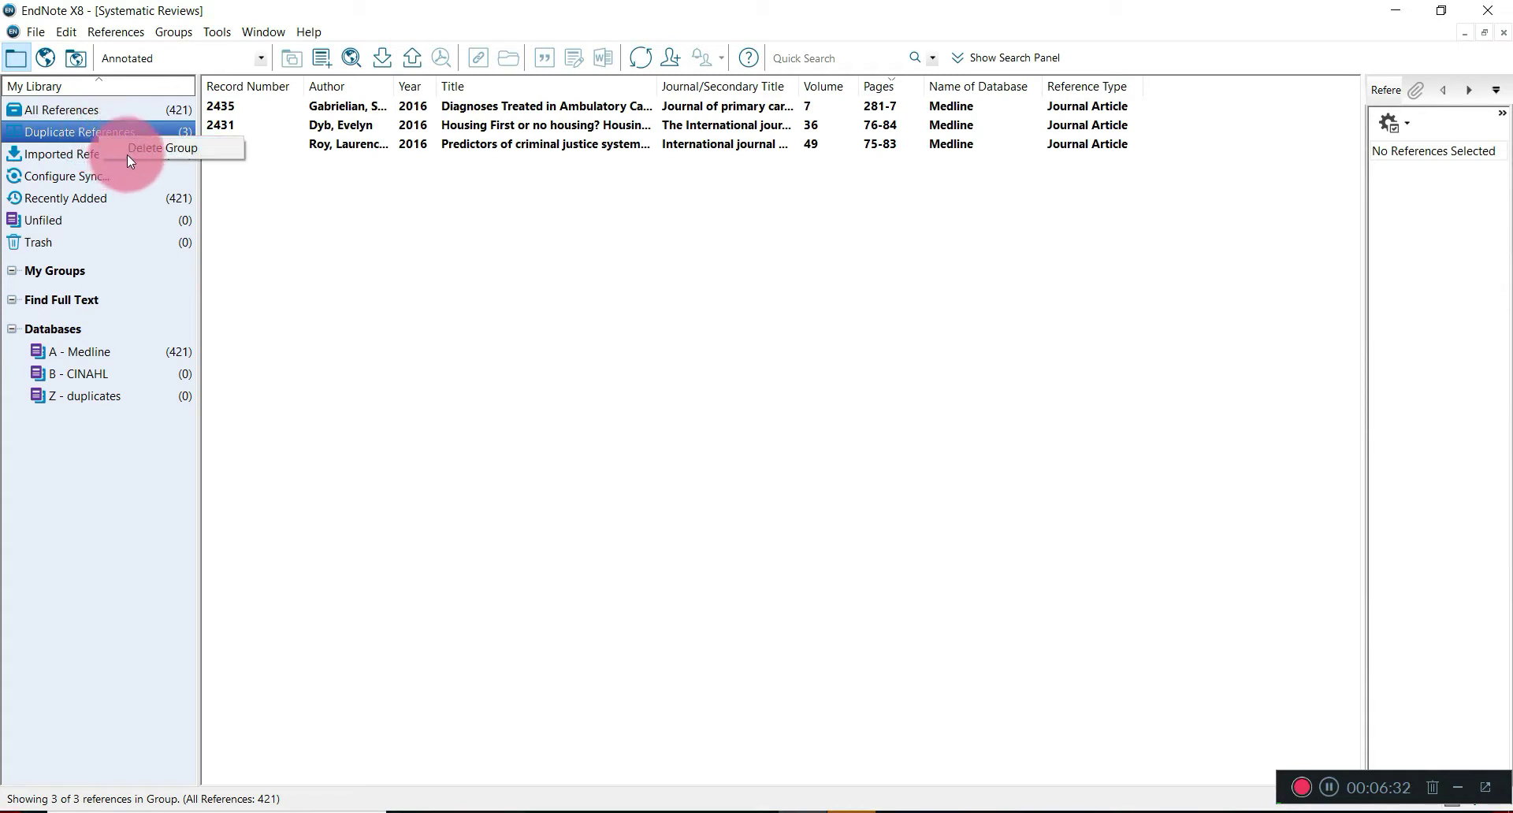
pyautogui.click(129, 150)
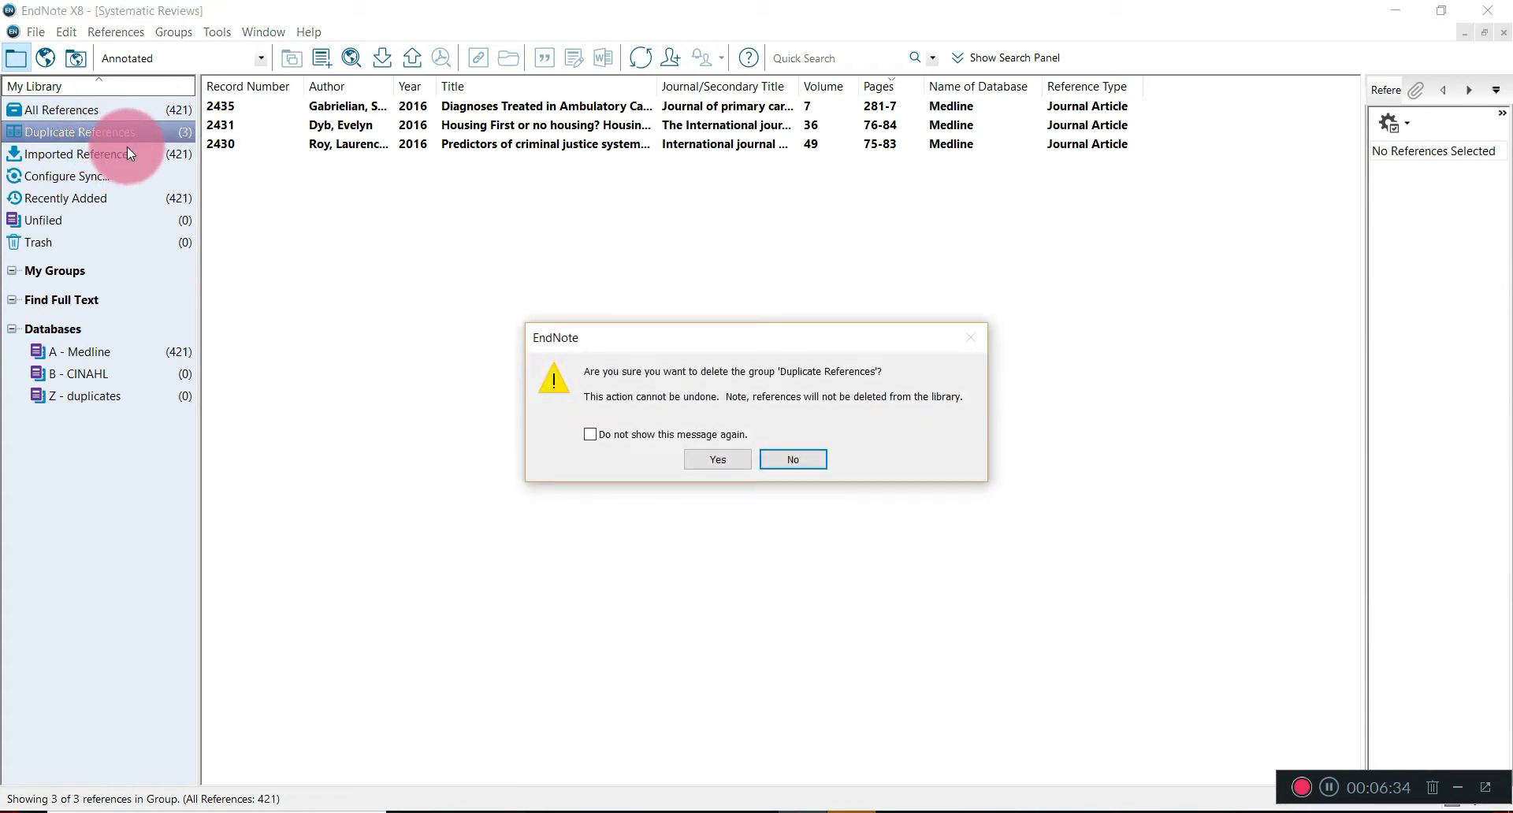
pyautogui.click(706, 461)
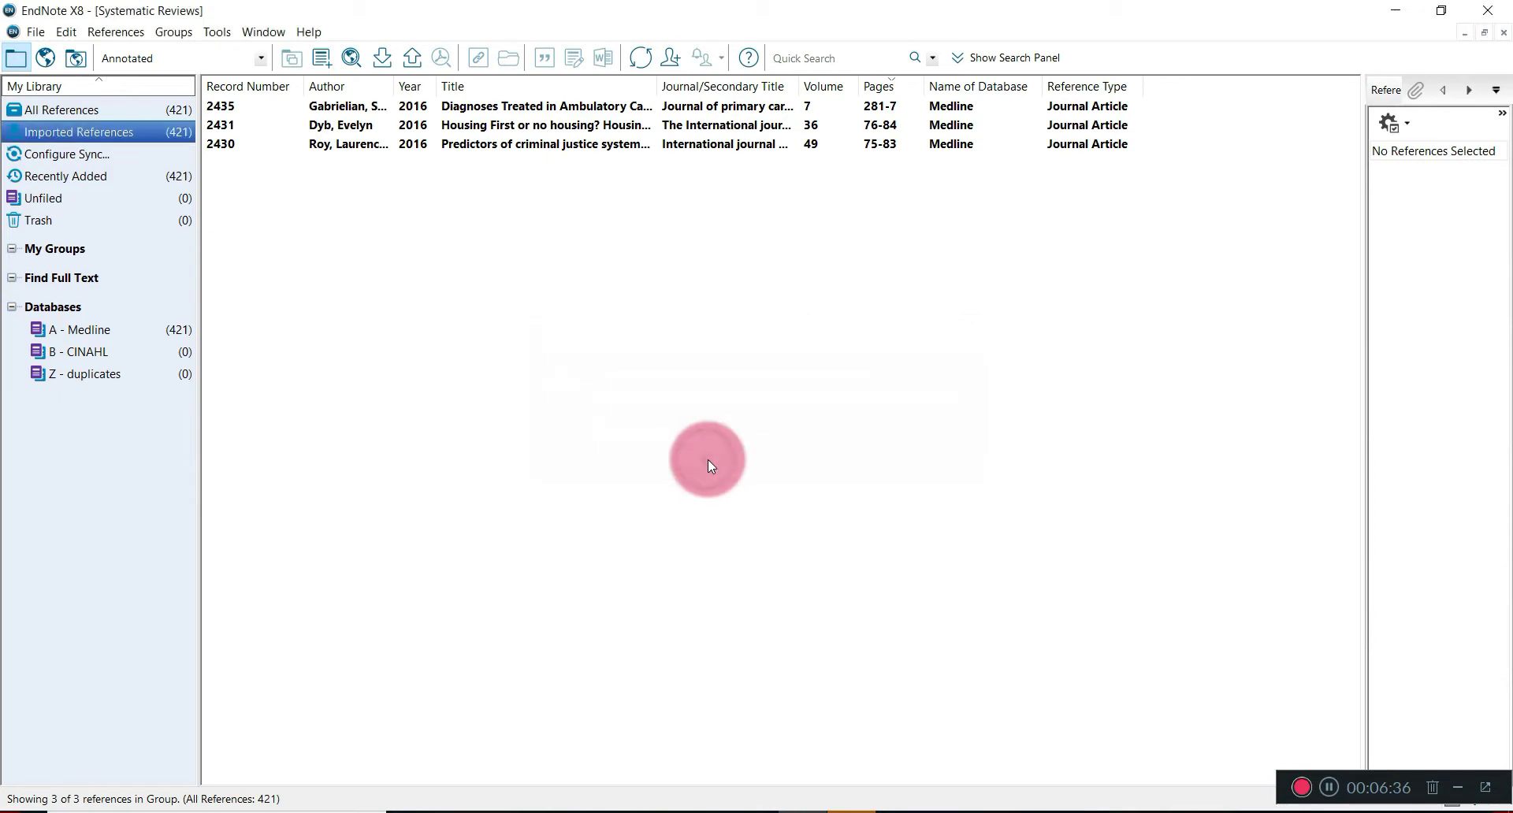